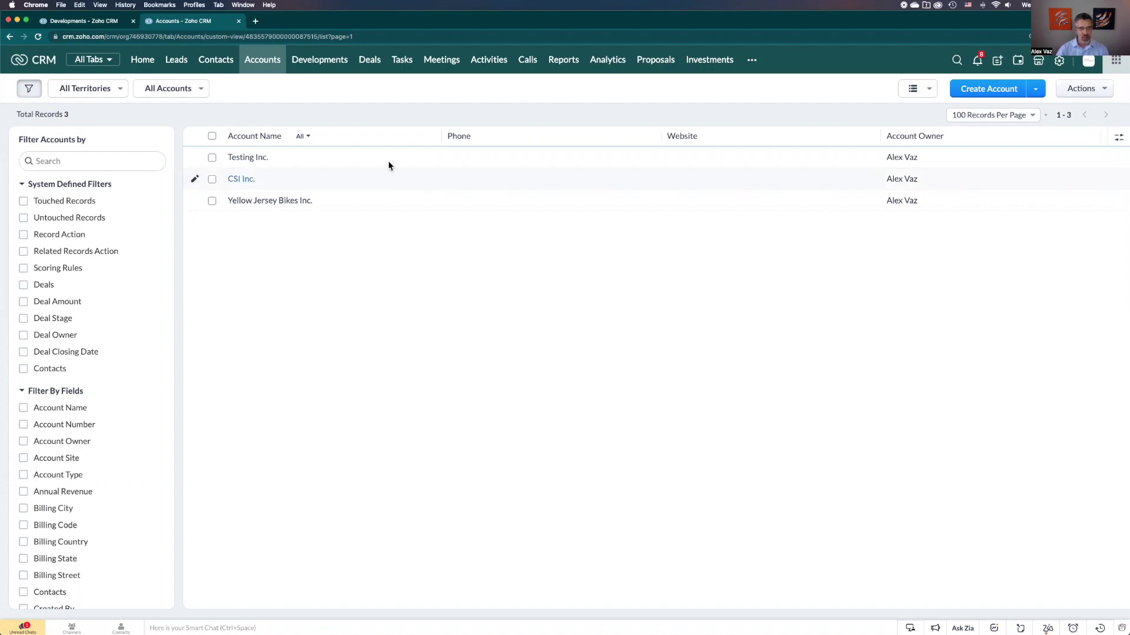
Step: Show the Developments list with Development 1, 2 and 3, and launch CRM Setup in a new tab
left_click(307, 63)
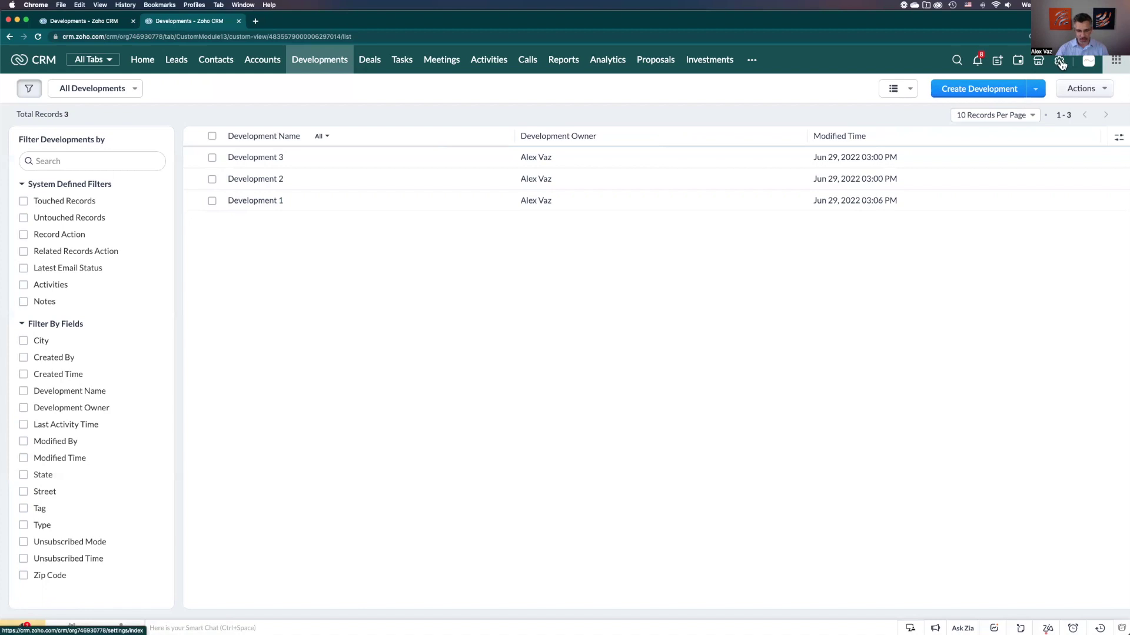
left_click(1061, 63, "super")
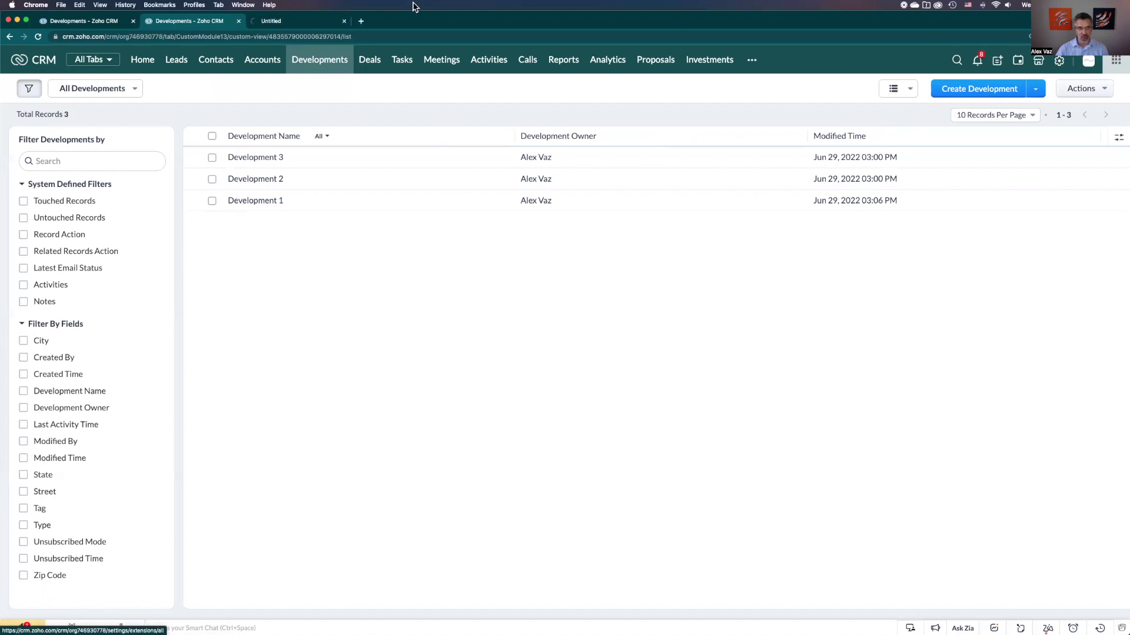
Step: In Setup's Modules and Fields, open the Developments module's Standard layout in the layout editor
left_click(301, 24)
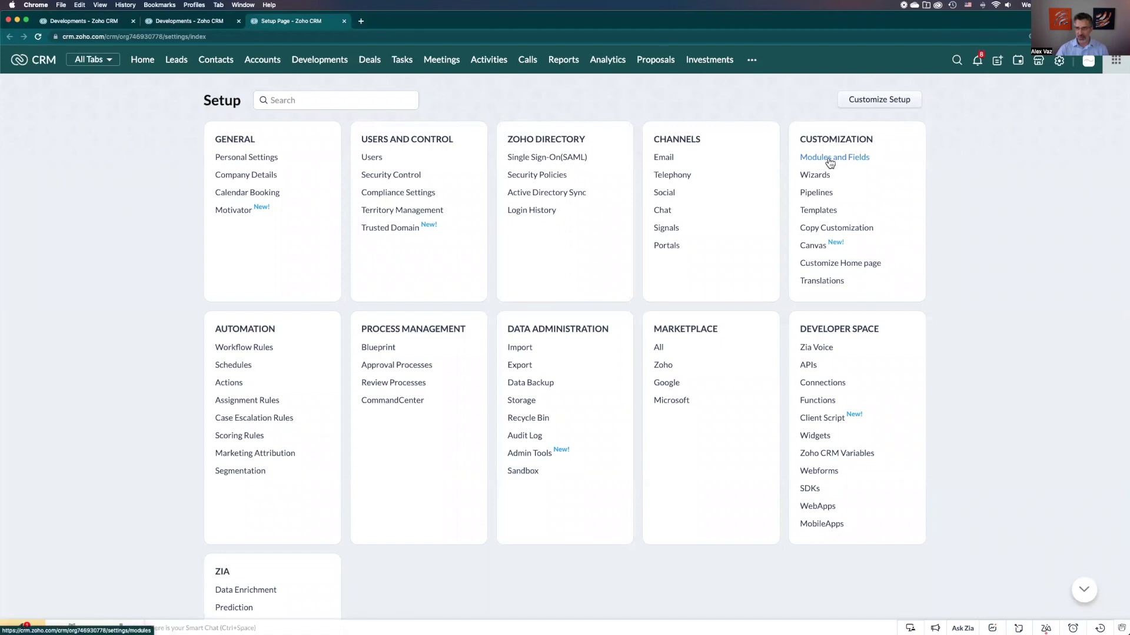
left_click(830, 157)
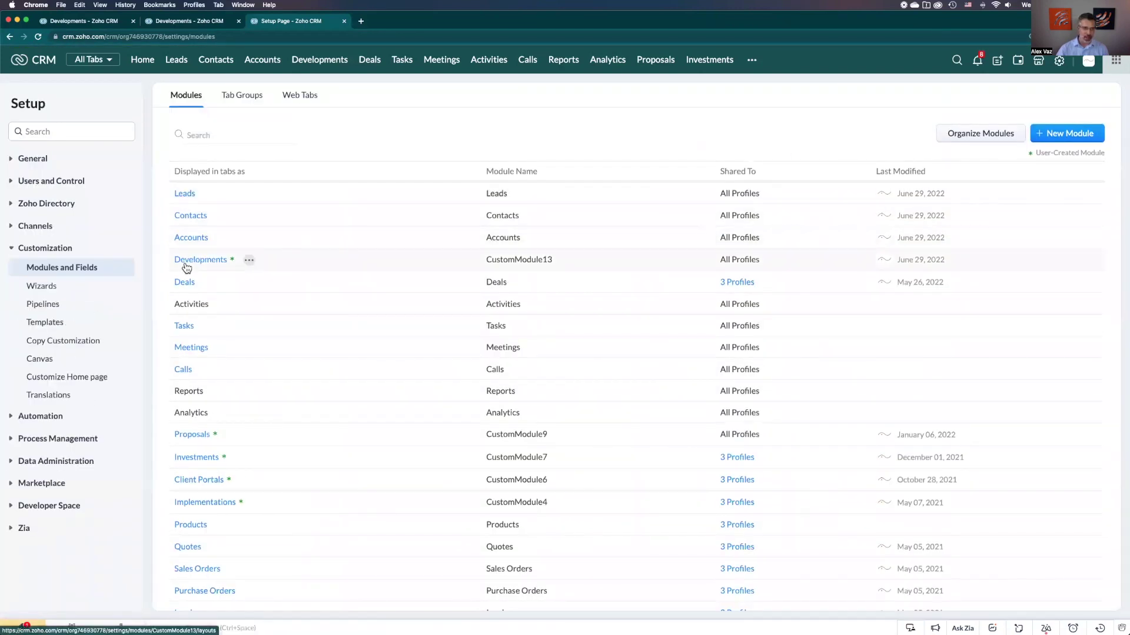
mouse_move(188, 266)
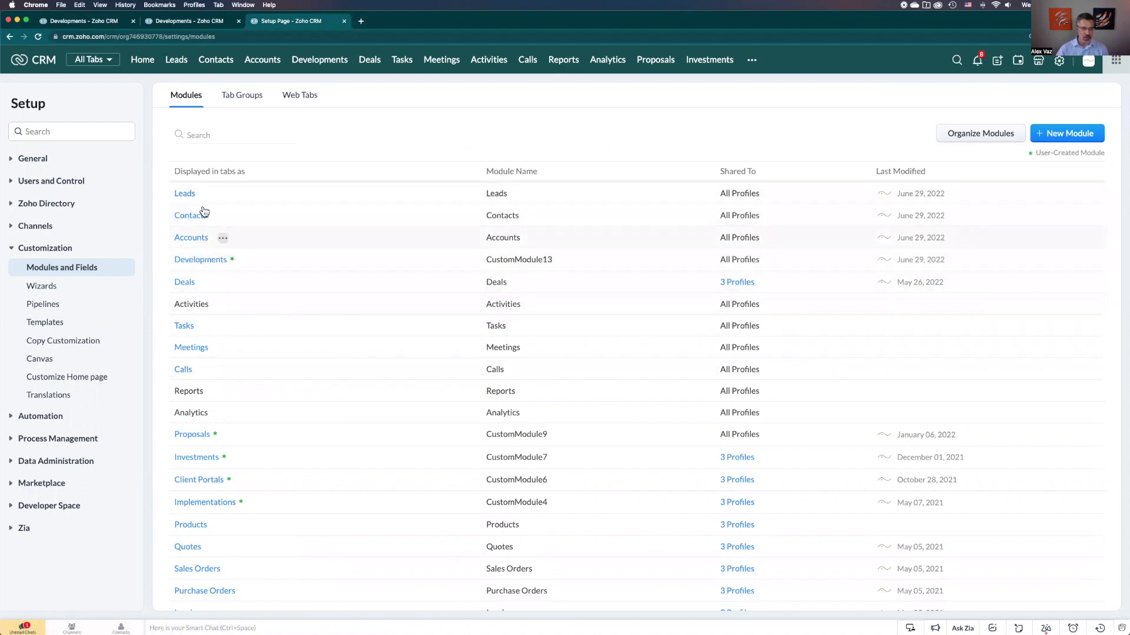
left_click(198, 263)
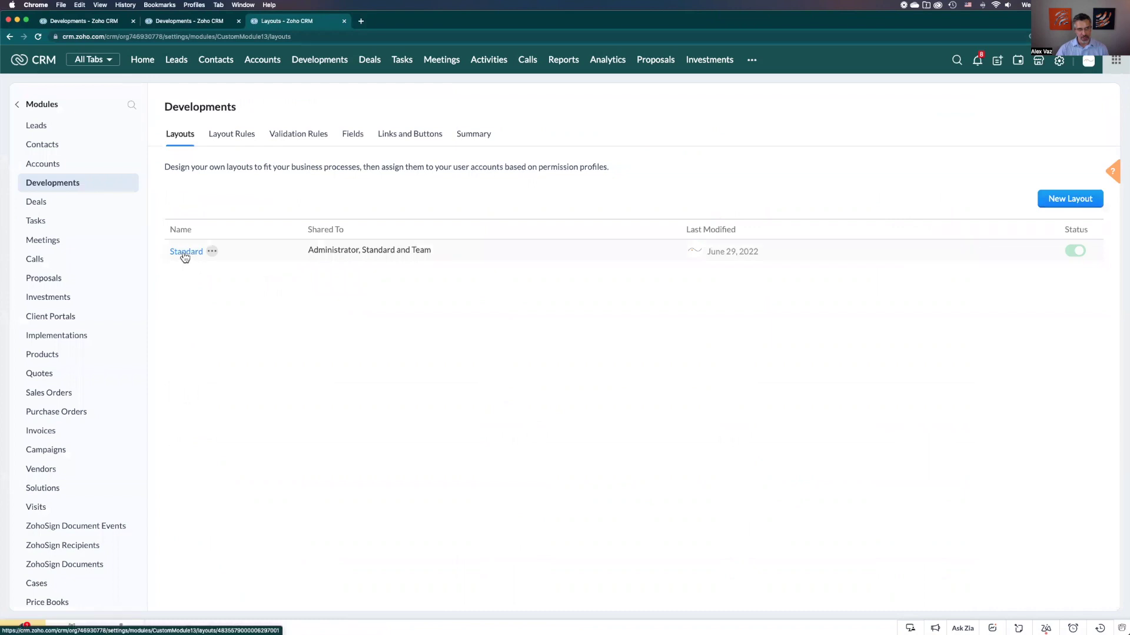
left_click(185, 253)
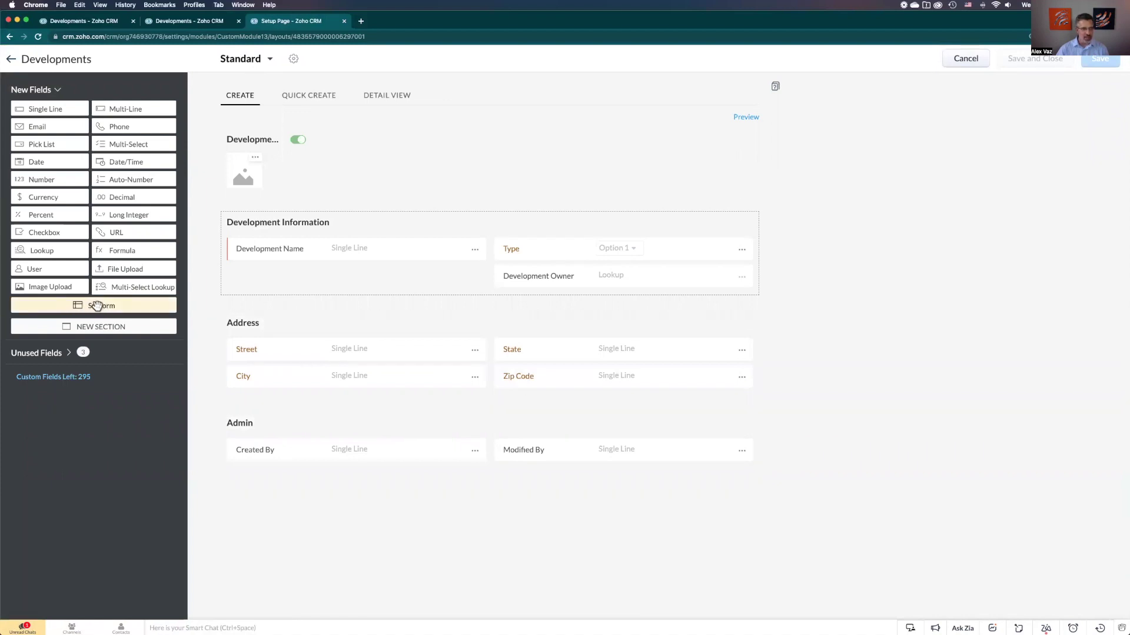
Step: Add a subform named 'Accounts List' above the Address section
left_click_drag(77, 305, 310, 327)
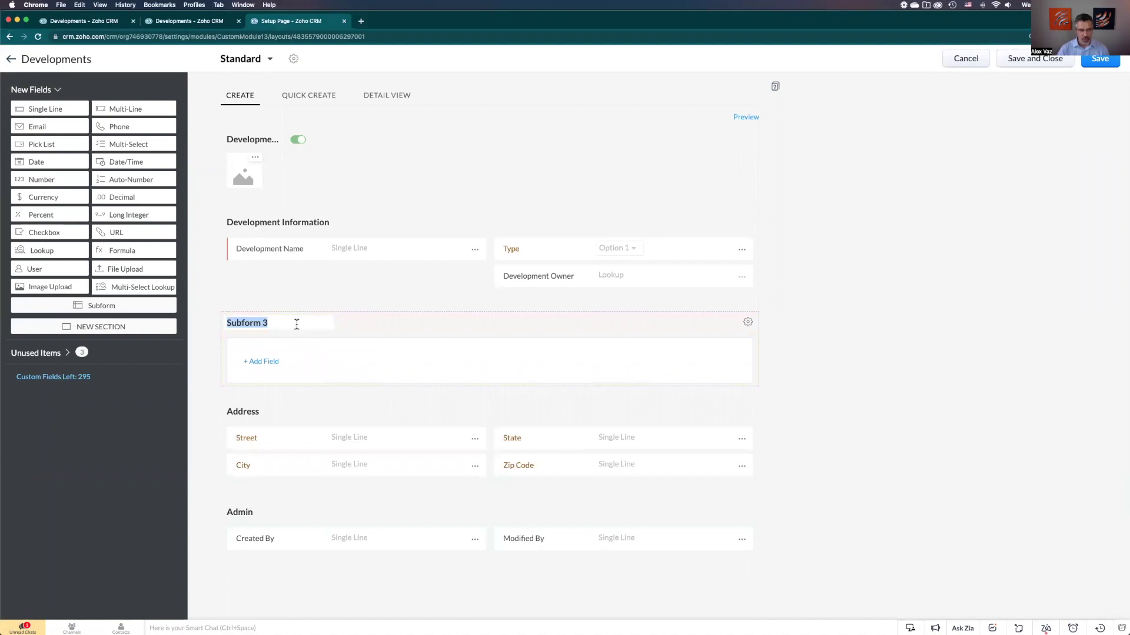
type("Accou")
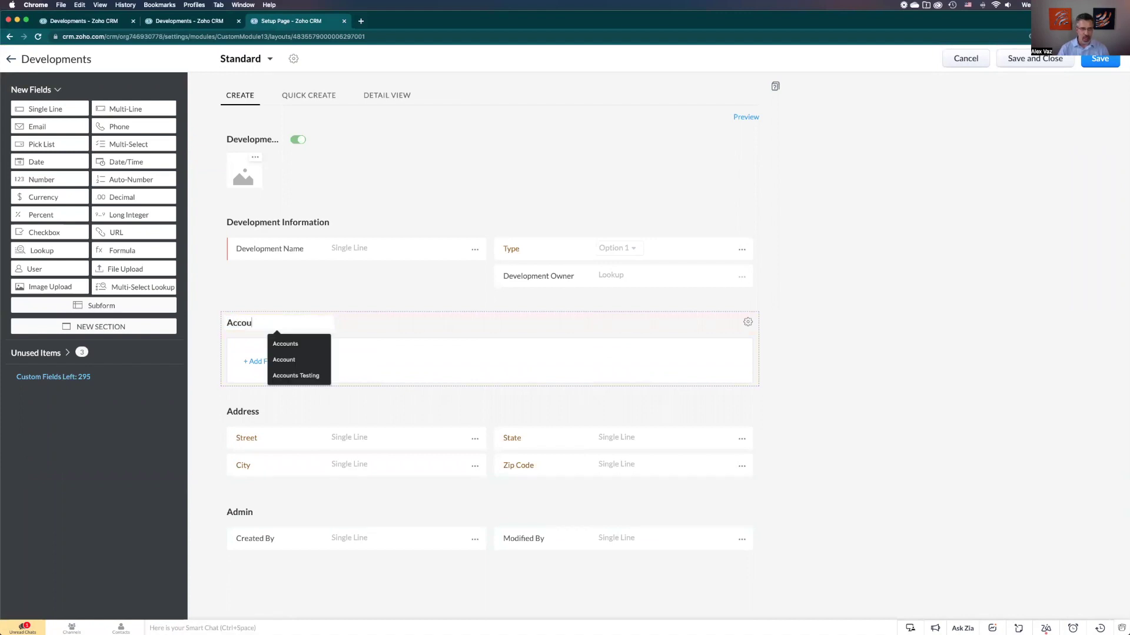
type("nts LIs")
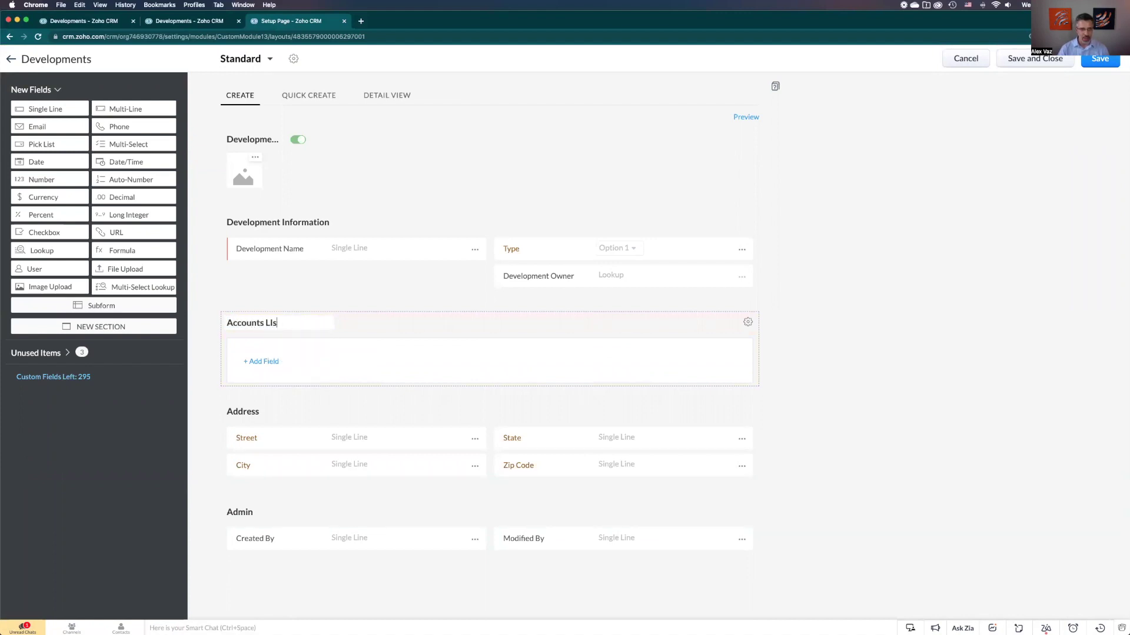
type("t")
left_click(816, 355)
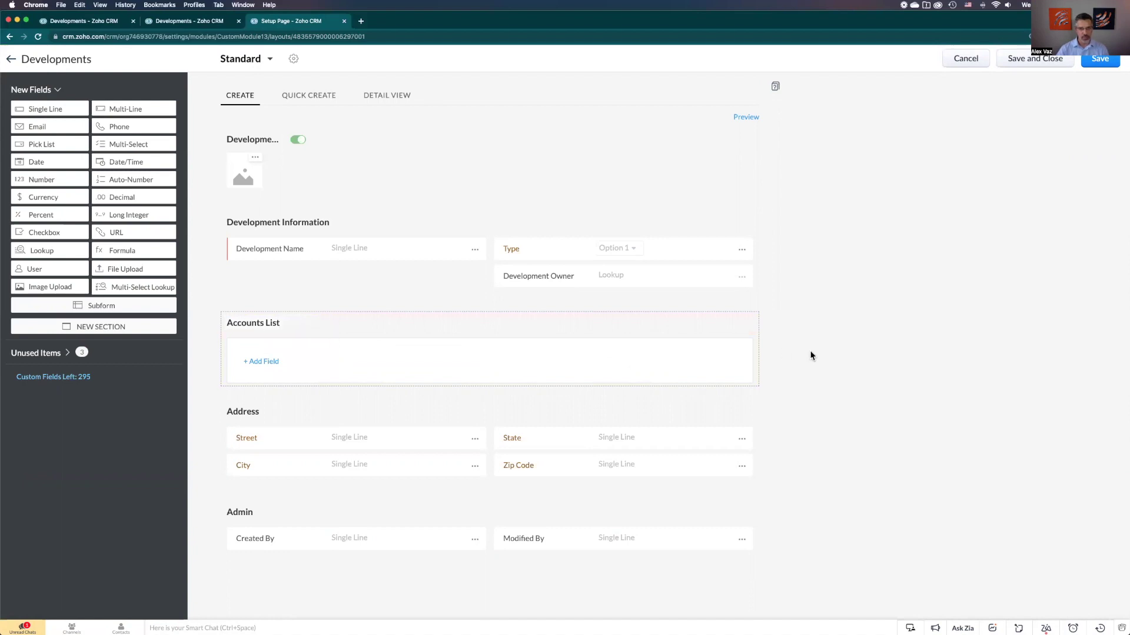
Step: Give the subform a lookup field labelled 'Account' linked to the Accounts module
left_click(257, 365)
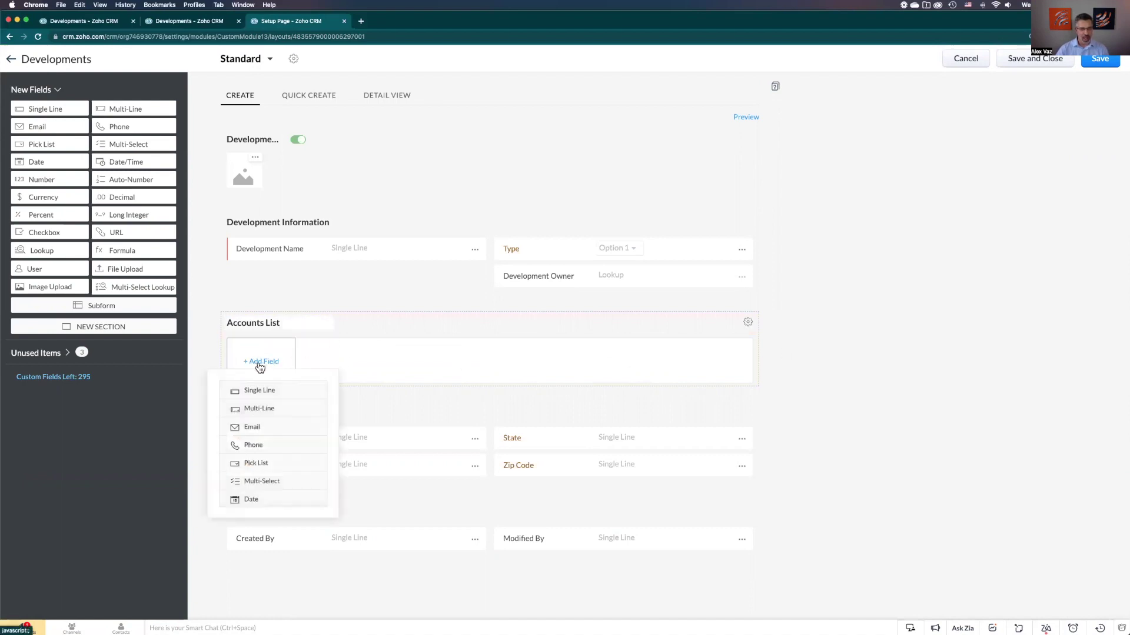
scroll(257, 434, "down", 8)
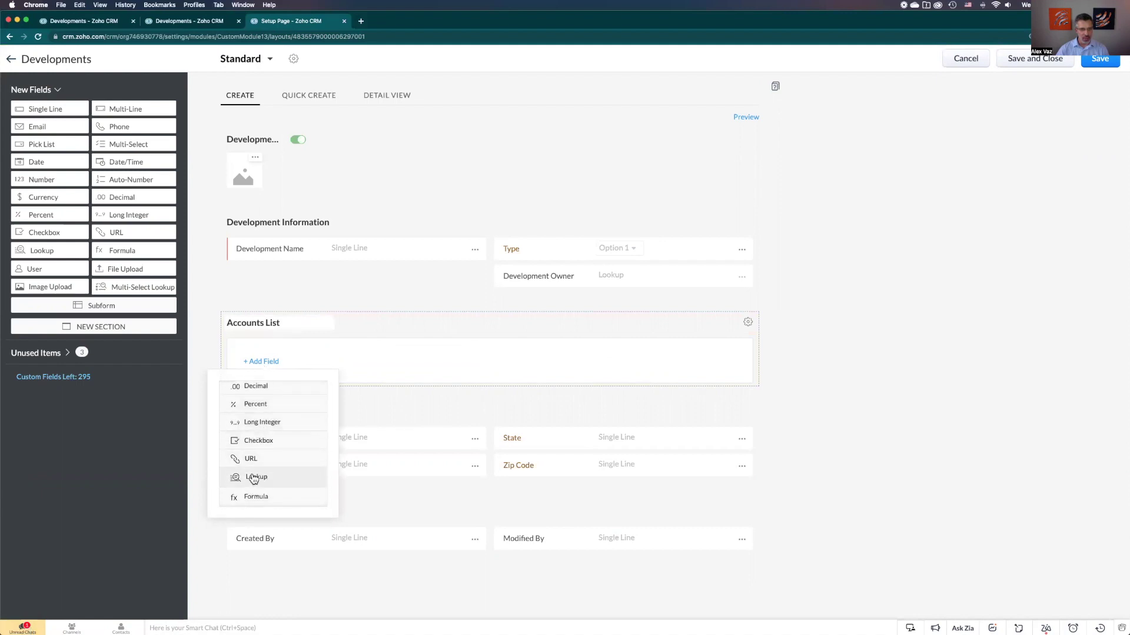
left_click(256, 477)
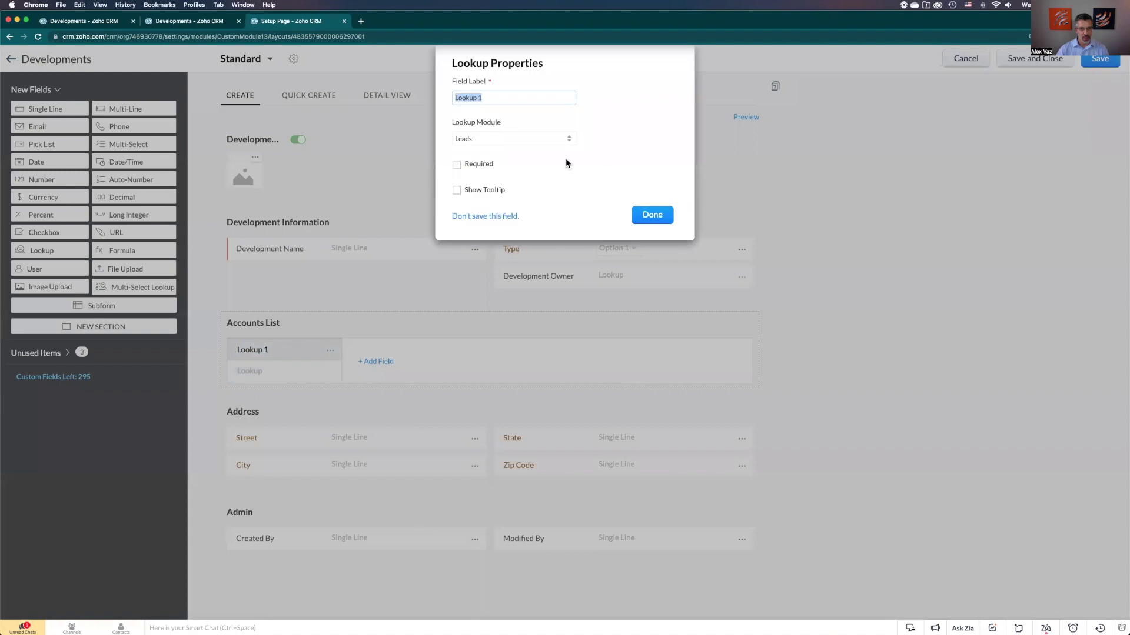
type("Ac")
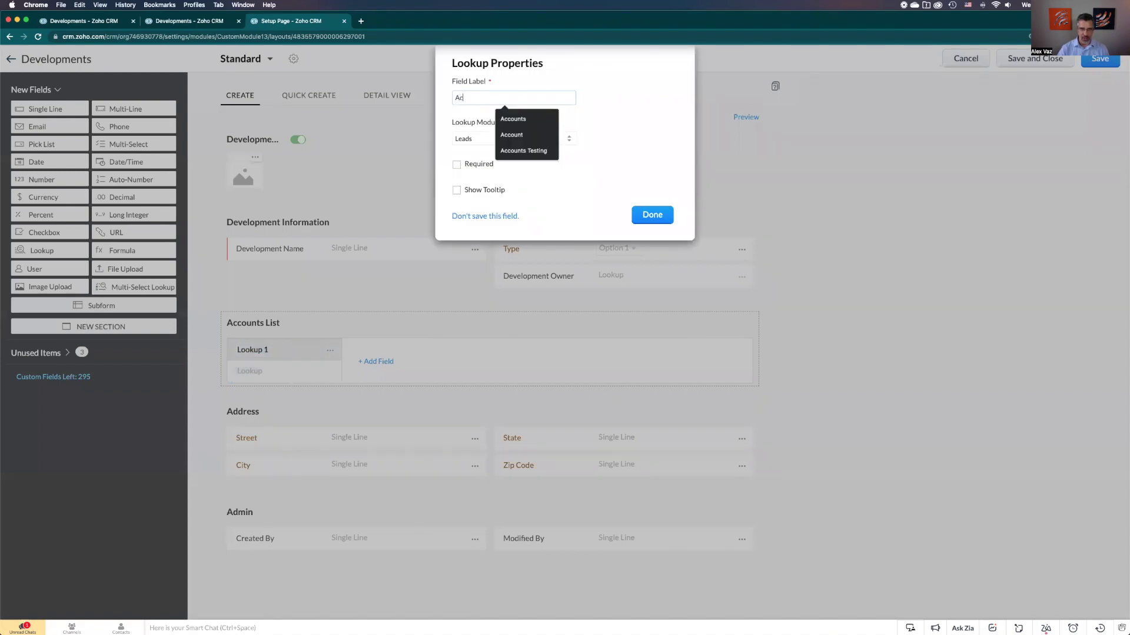
type("count")
left_click(462, 141)
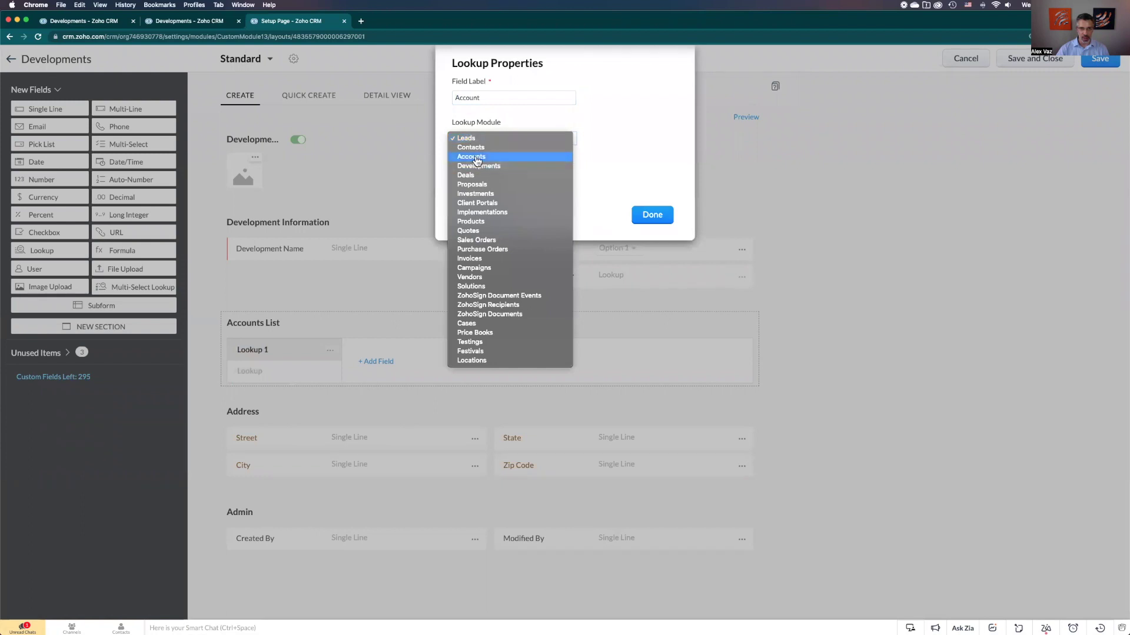
left_click(472, 157)
left_click(645, 216)
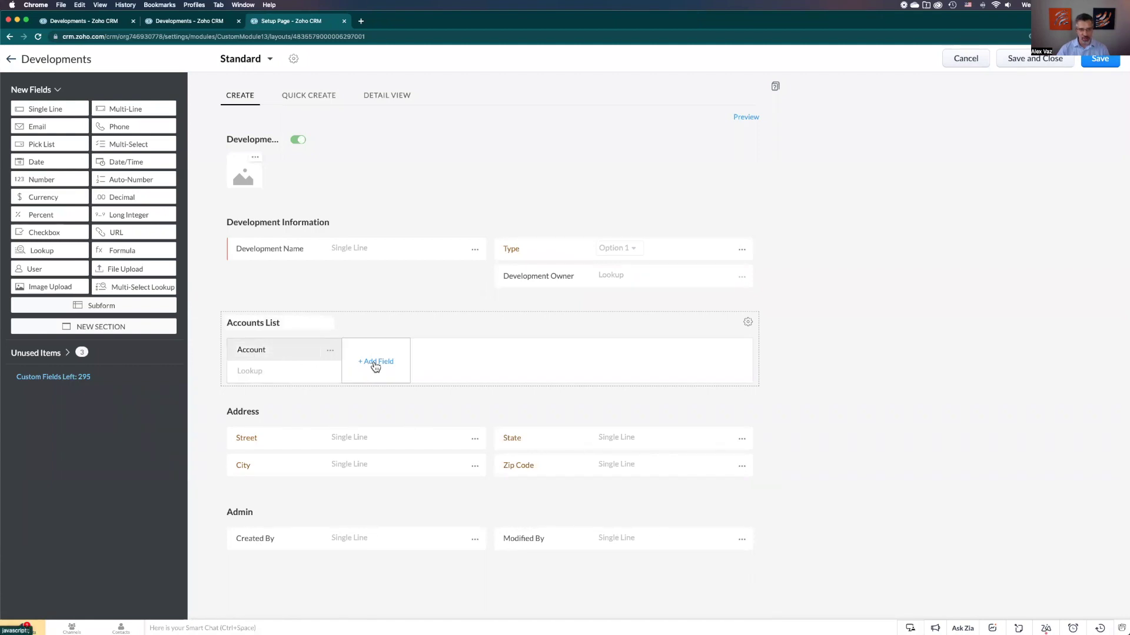
Step: Add the linked account's Type field as a second Accounts List column
left_click(375, 364)
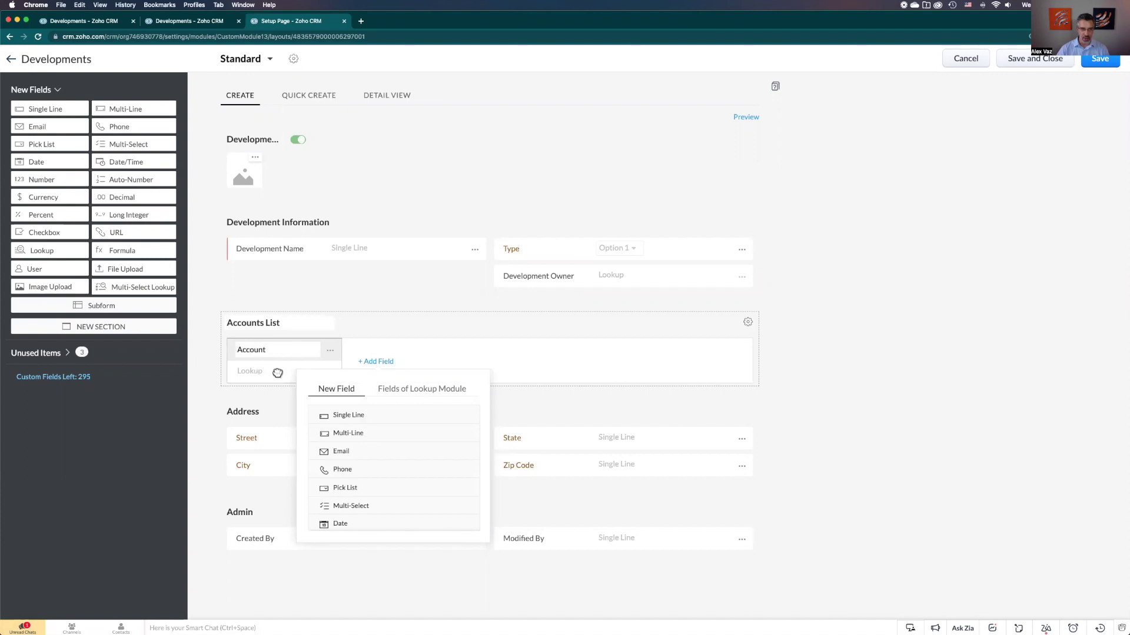
left_click(407, 393)
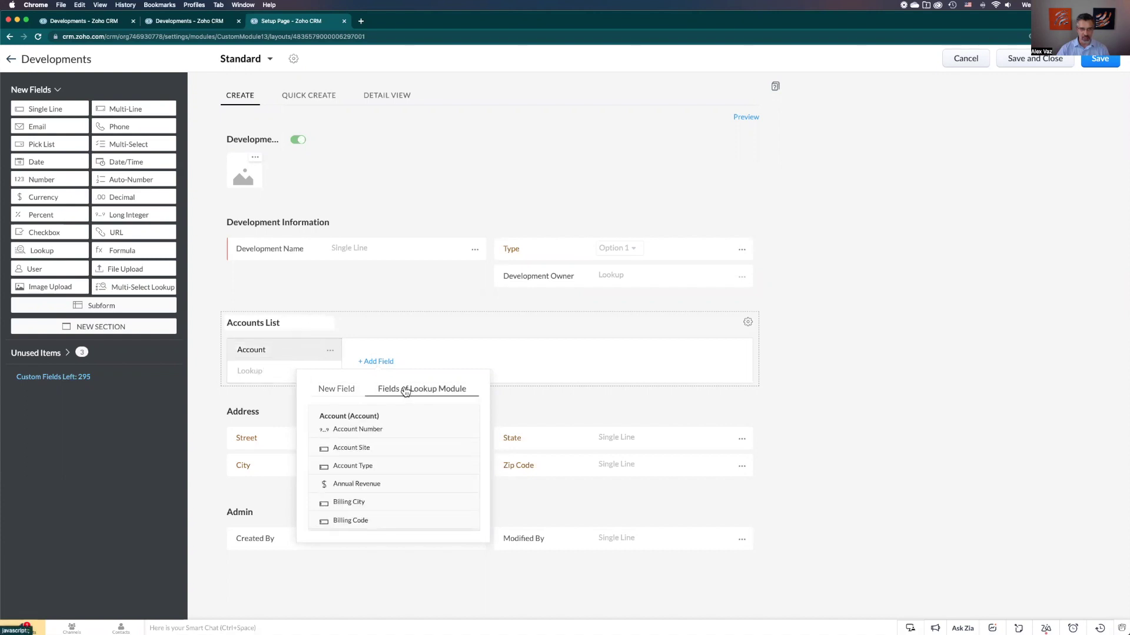
scroll(369, 424, "down", 1)
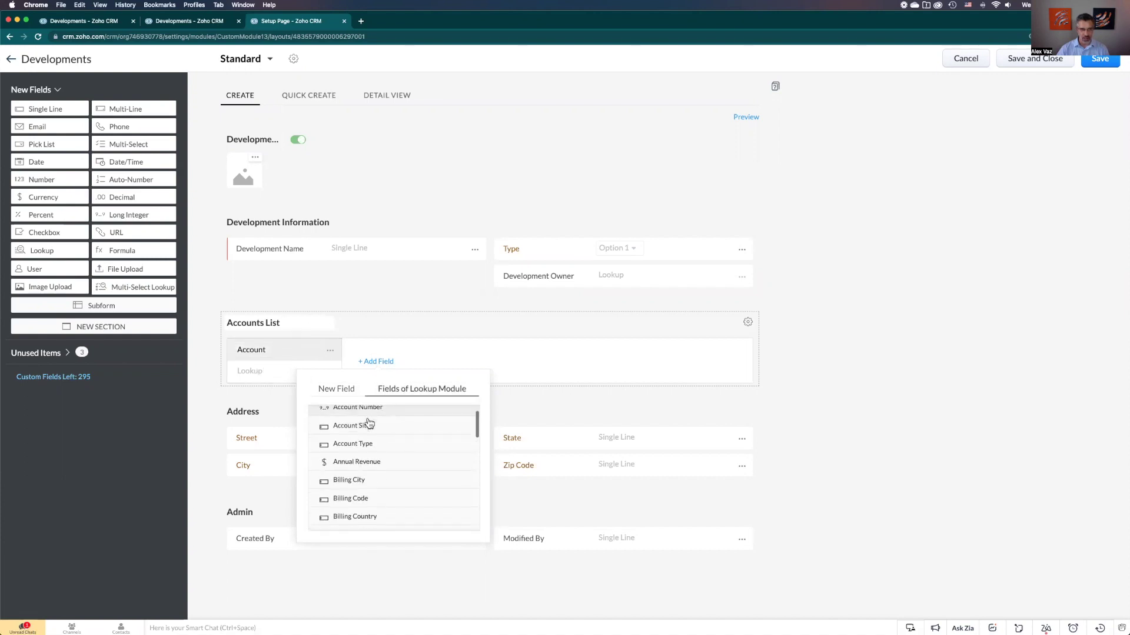
scroll(383, 436, "down", 3)
scroll(394, 449, "down", 5)
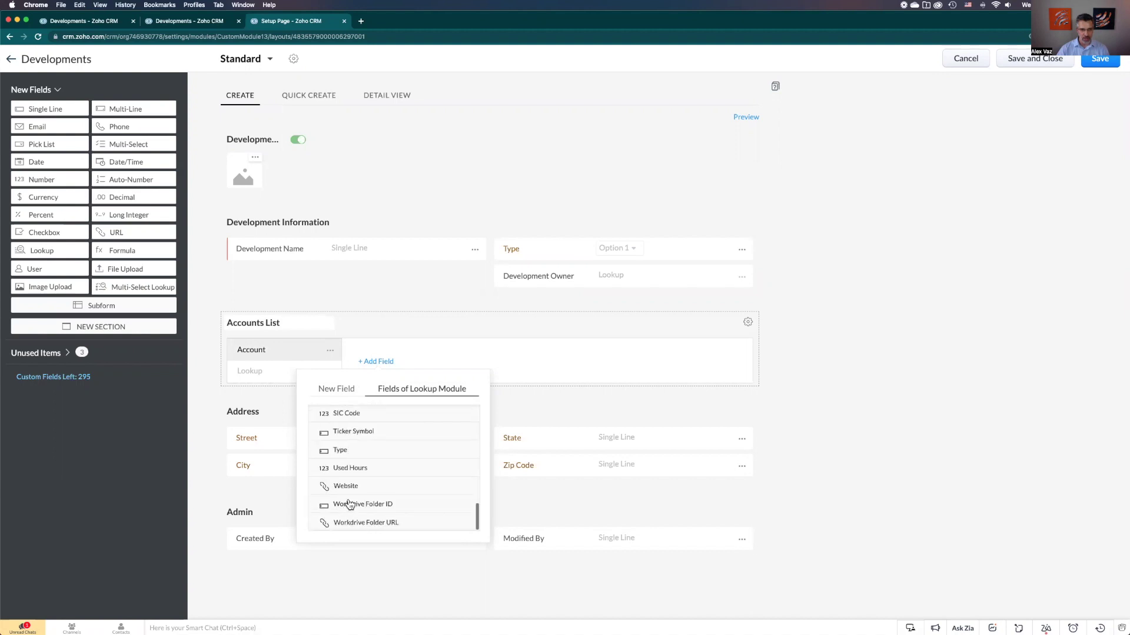
left_click(352, 451)
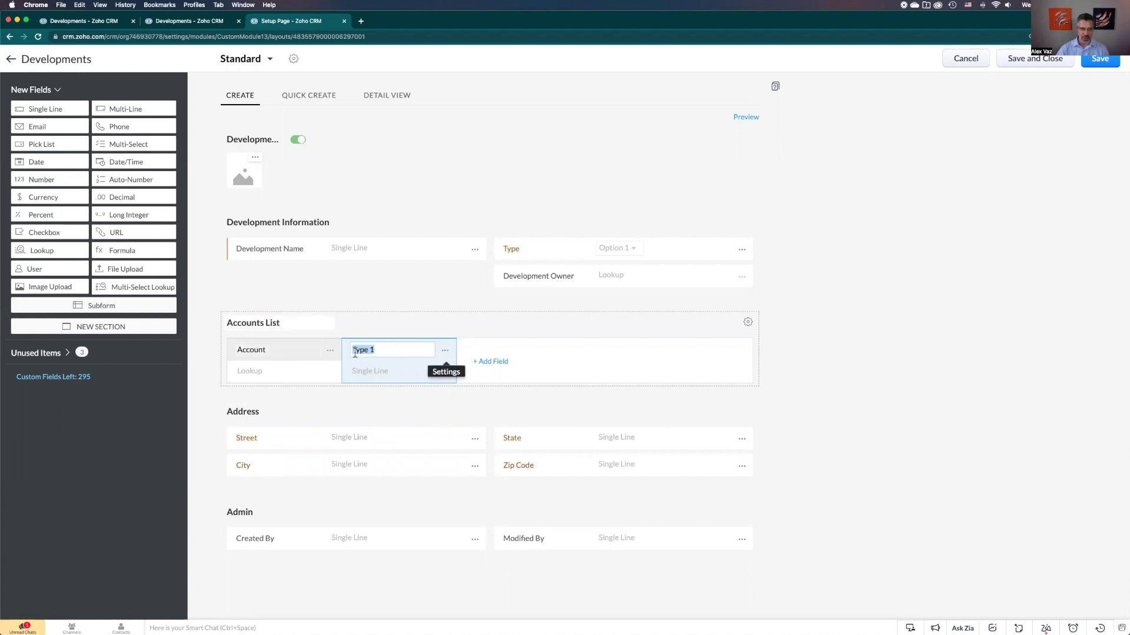
Step: Relabel the 'Type 1' column to 'Type'
left_click(445, 351)
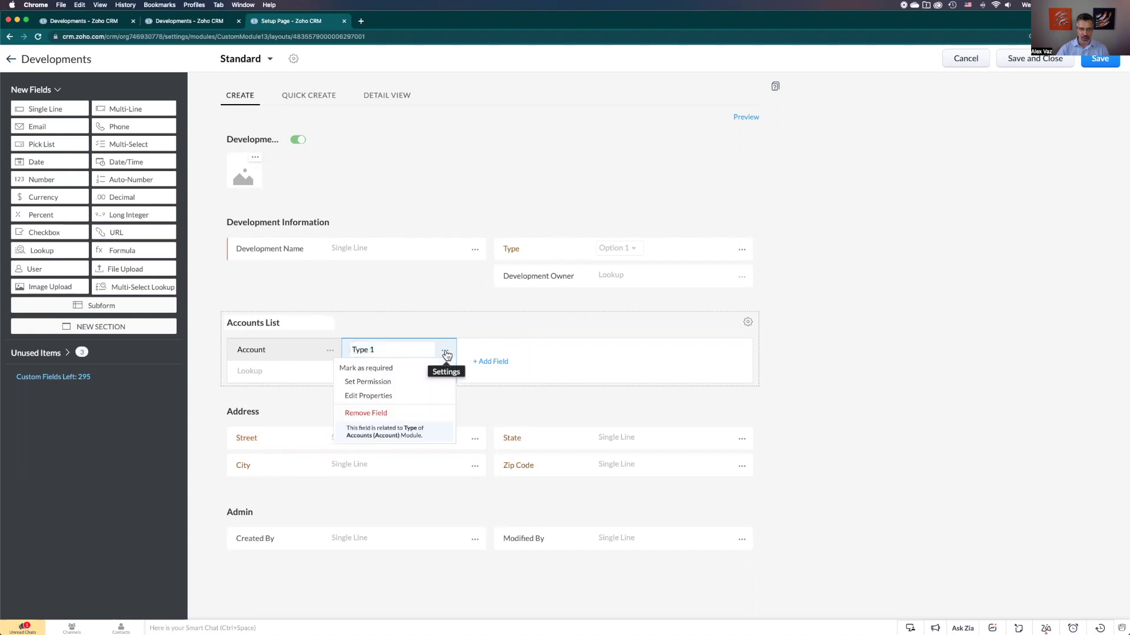
left_click(369, 396)
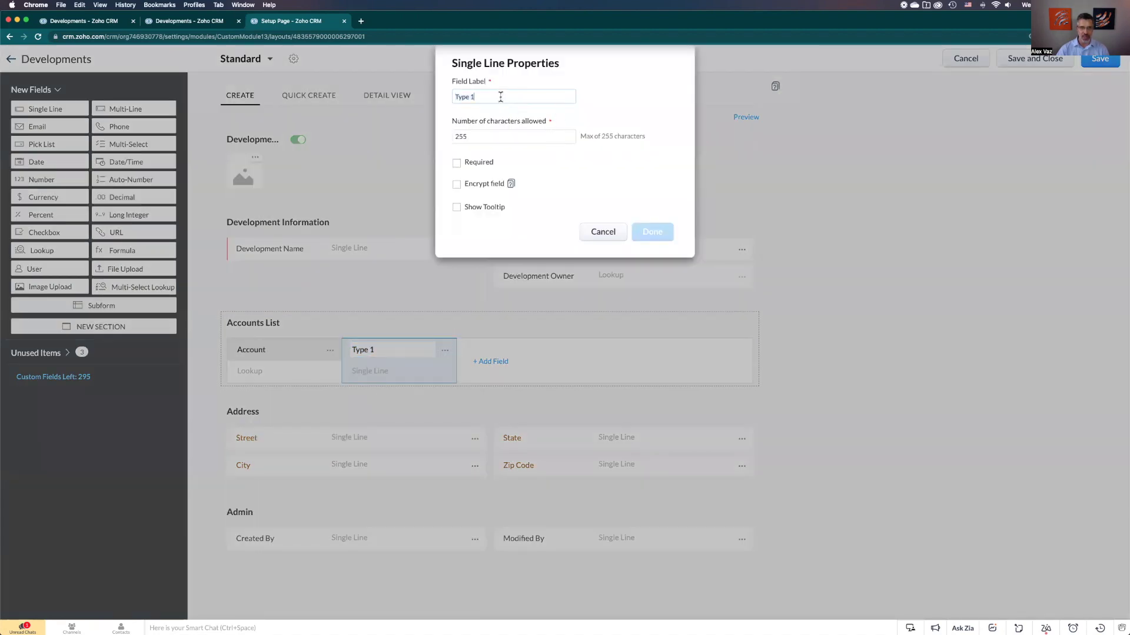
key("BackSpace")
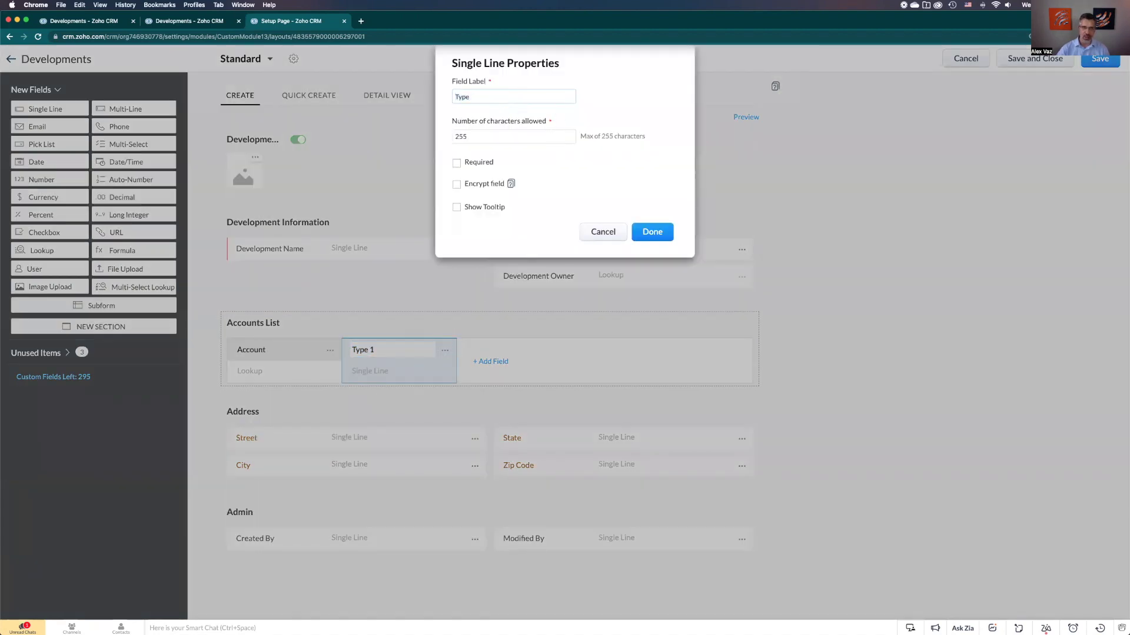
left_click(652, 234)
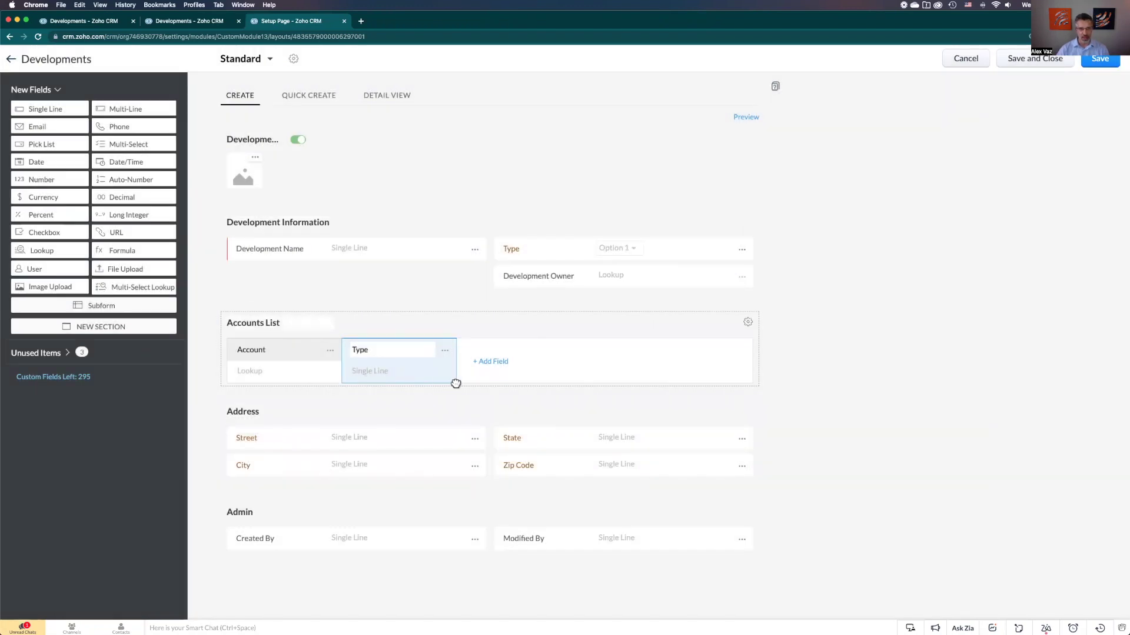
left_click(493, 365)
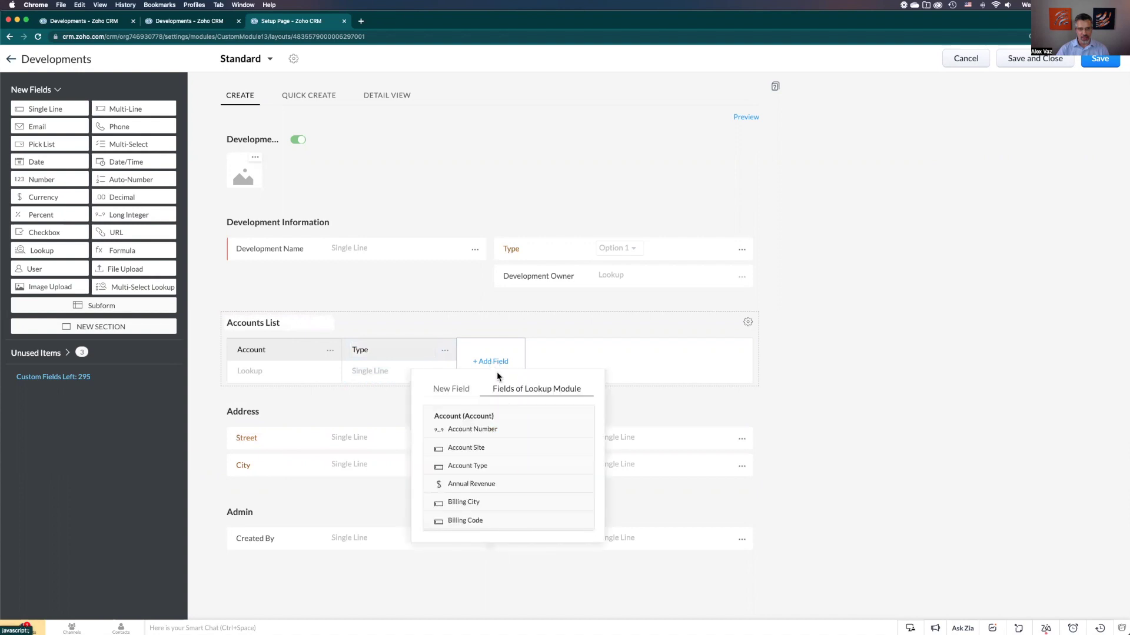
Step: Add the account's Billing State as a third column and relabel it from 'Billing State 1' to 'Billing State'
scroll(510, 449, "down", 3)
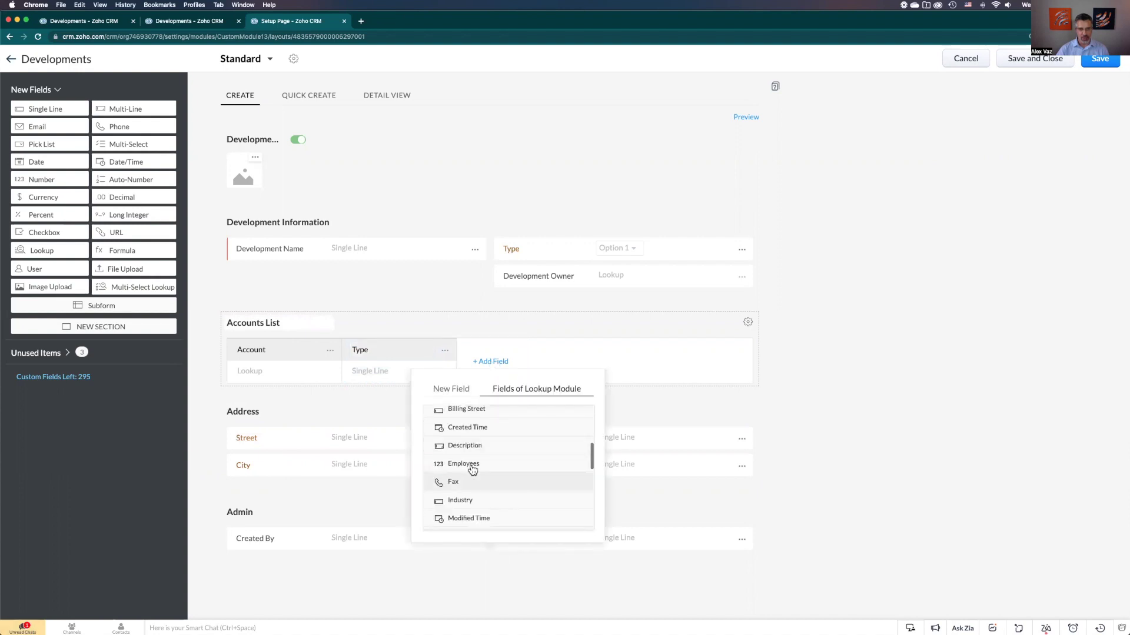
scroll(476, 474, "up", 2)
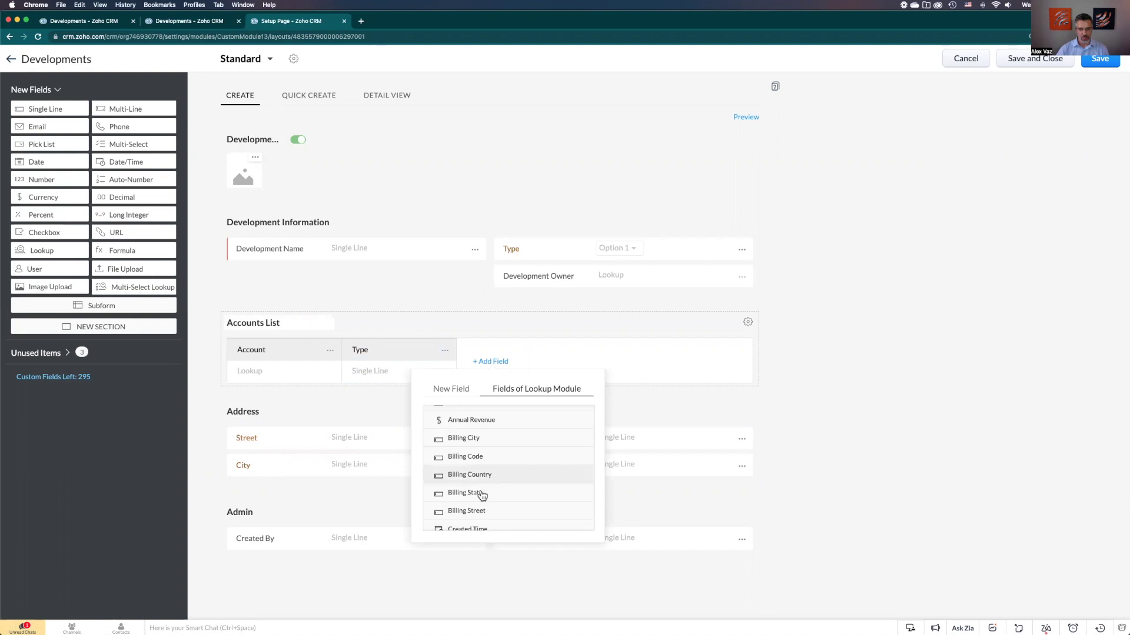
left_click(477, 495)
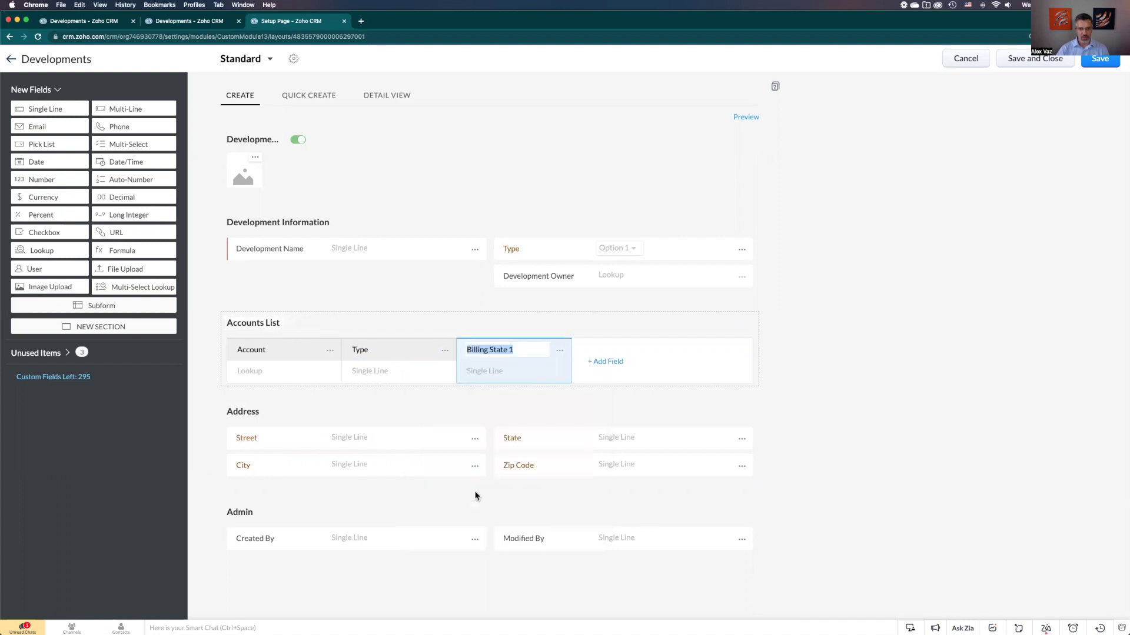
left_click(559, 351)
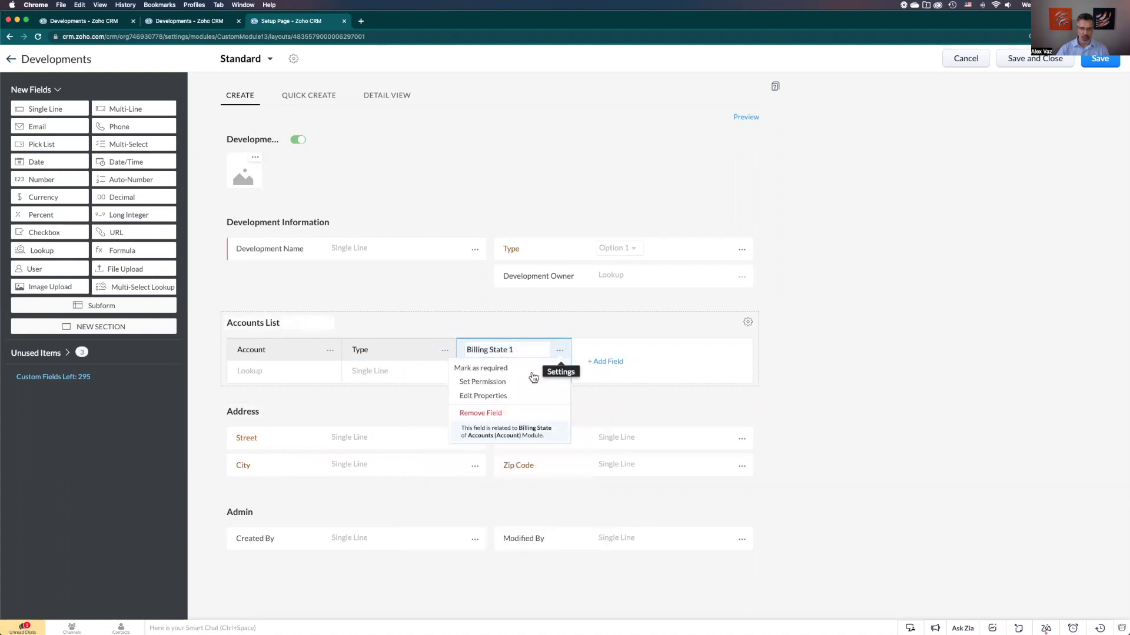
left_click(496, 398)
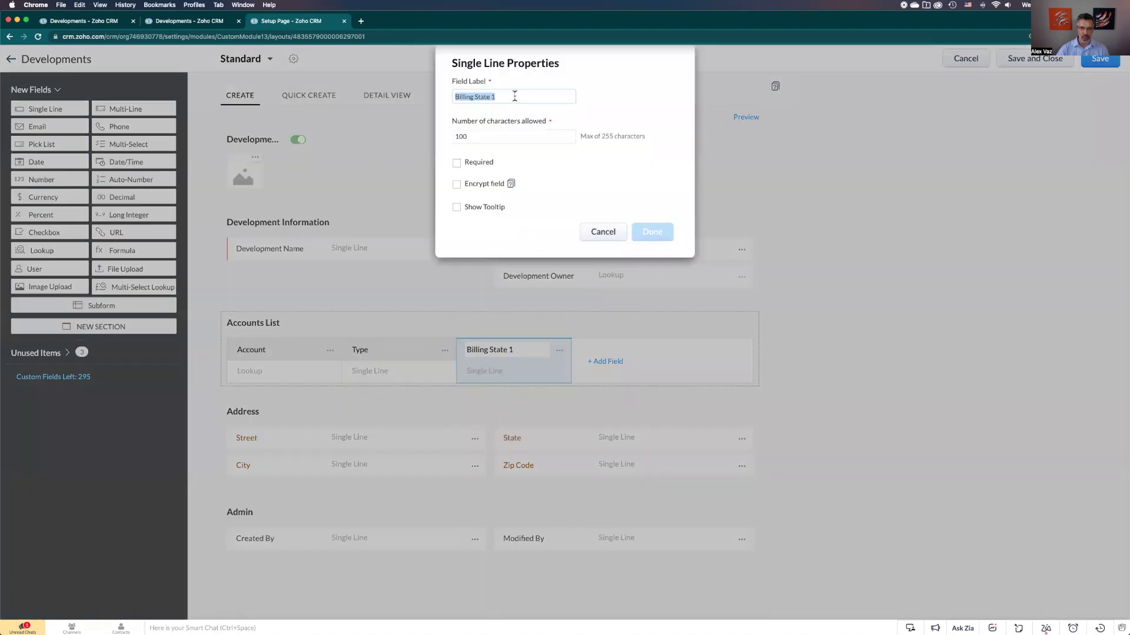
left_click(514, 96)
key("BackSpace")
key("BackSpace")
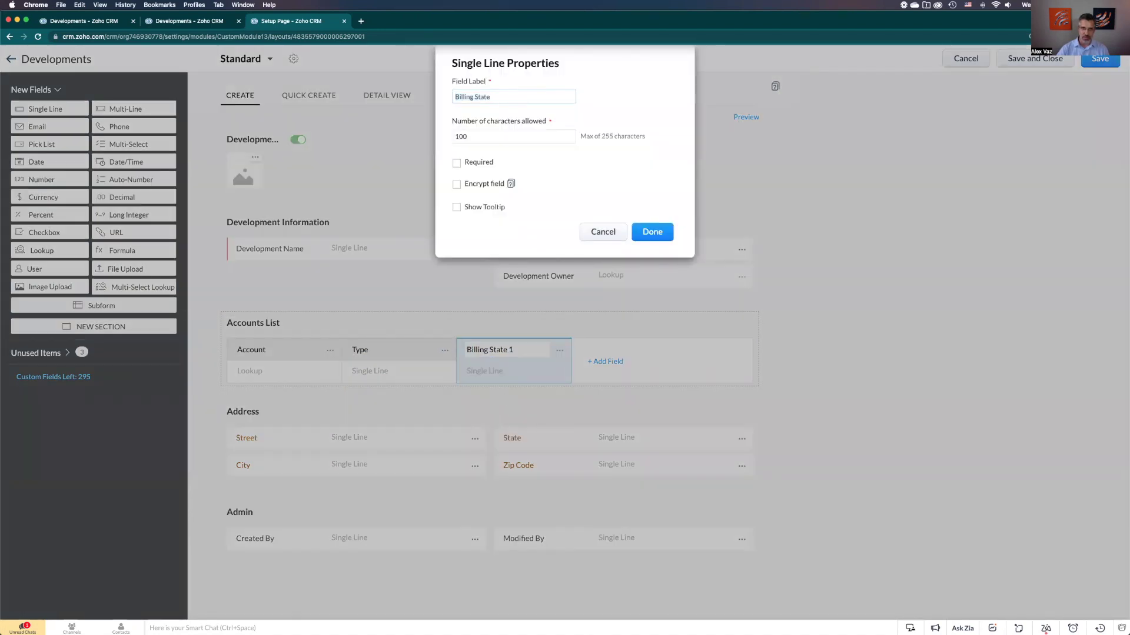
left_click(652, 232)
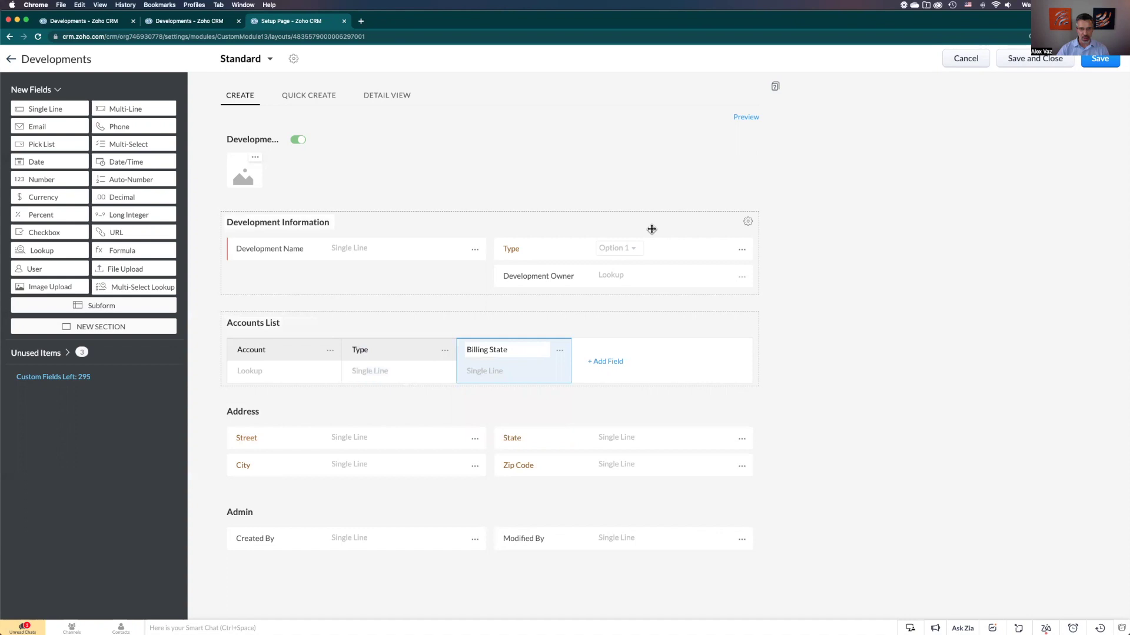
Step: Close the field list without adding anything and save the Developments Standard layout
left_click(617, 367)
left_click(562, 391)
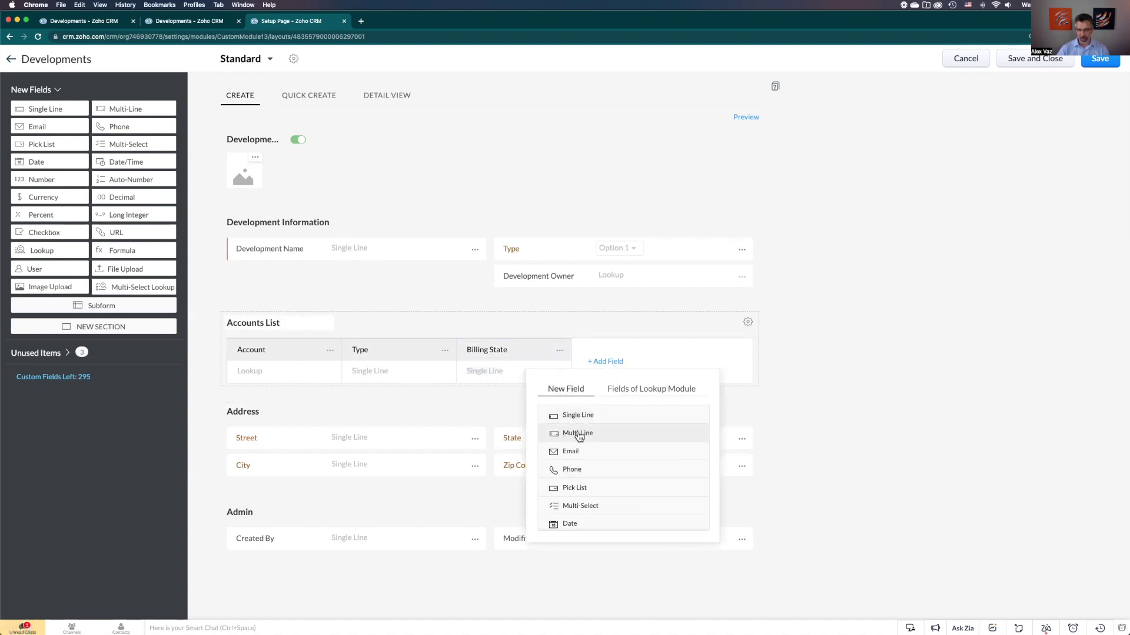
left_click(804, 351)
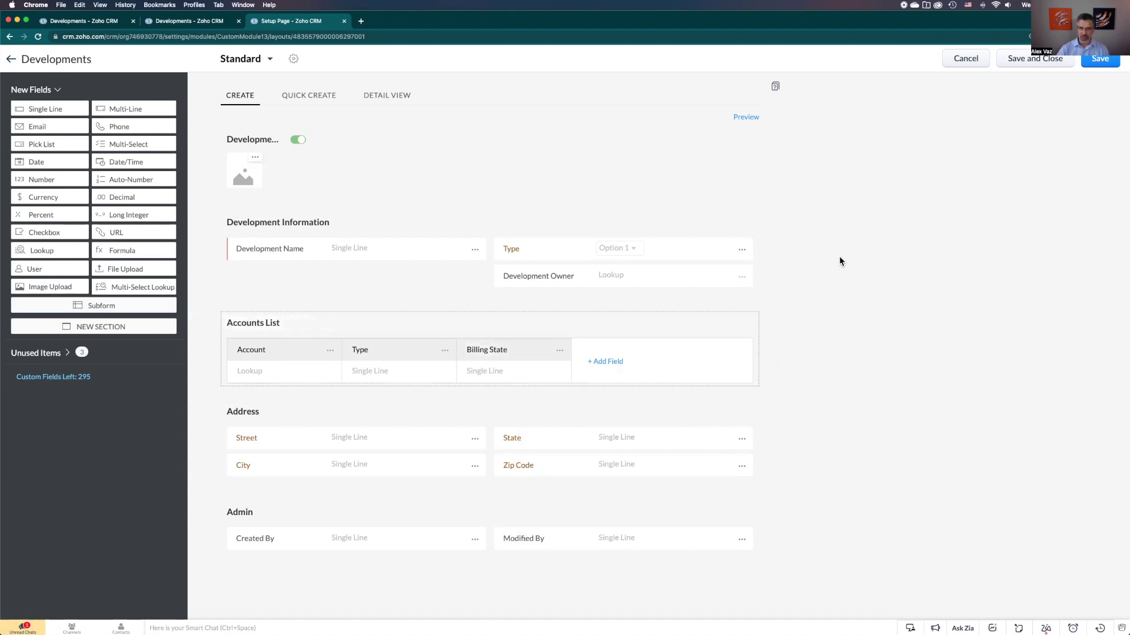
left_click(1096, 61)
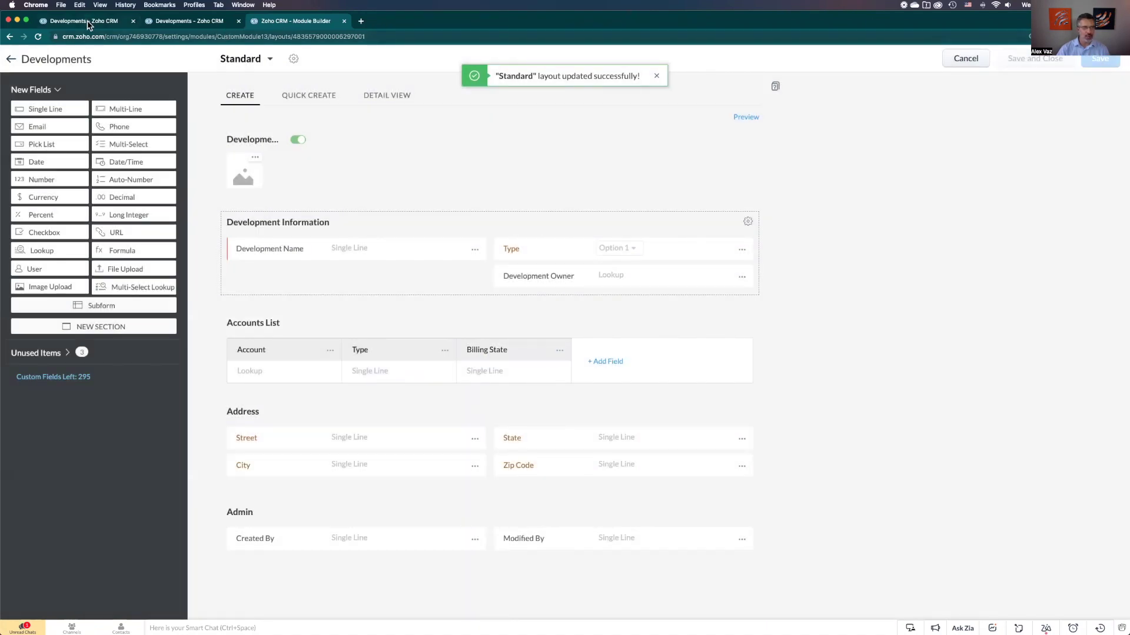
Step: Open the Development 1 record in the full Edit form, leaving its State as NM
left_click(187, 25)
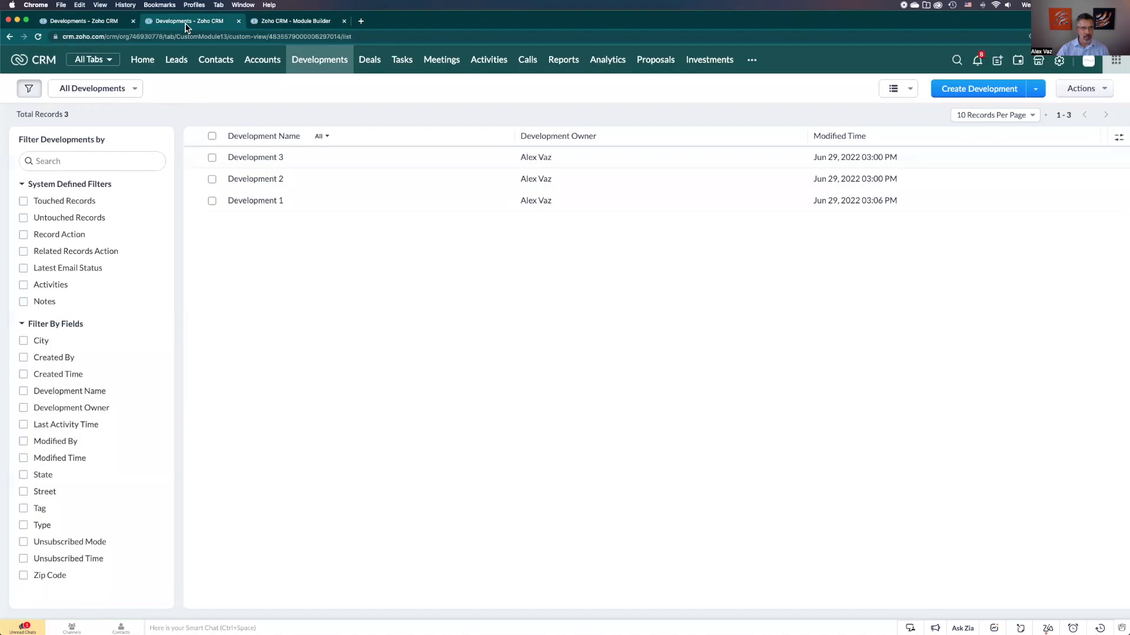
left_click(252, 202)
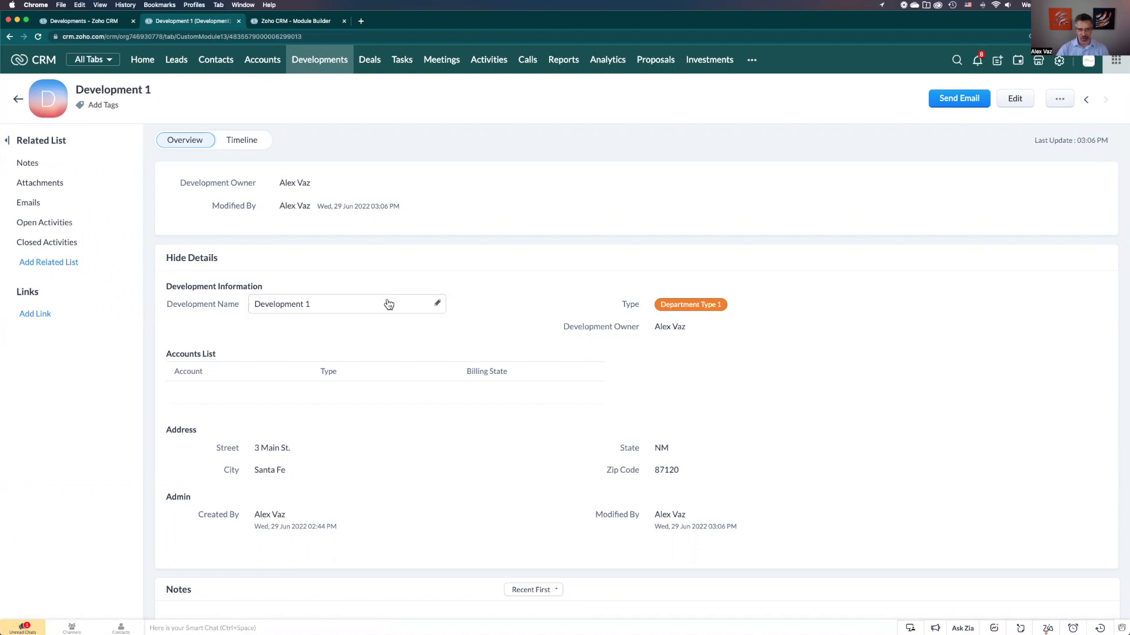
left_click(689, 448)
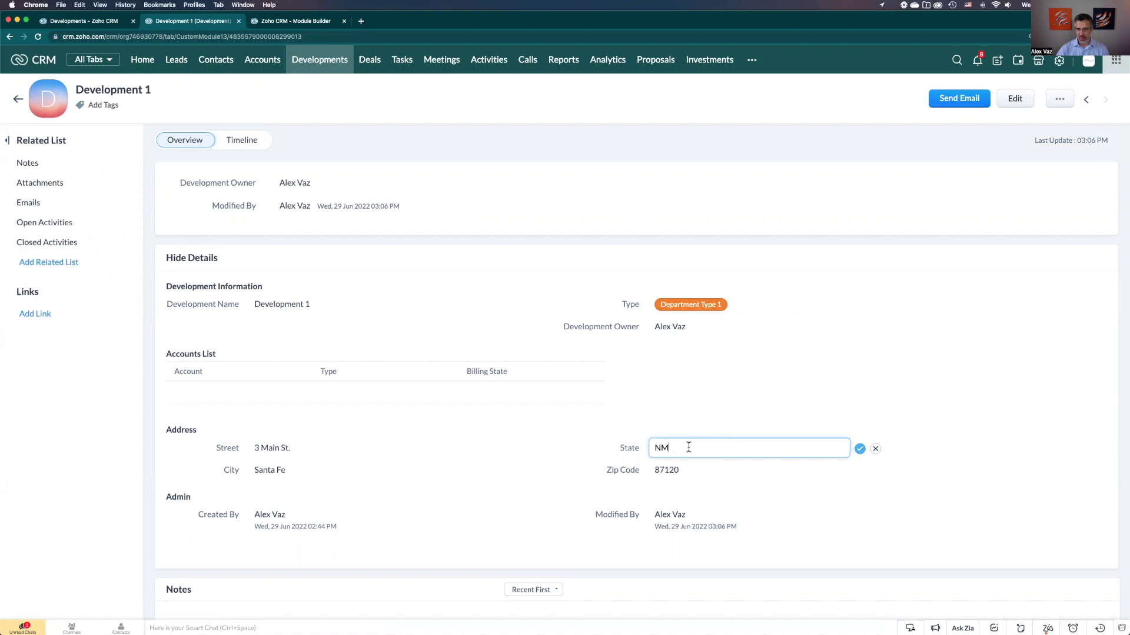
left_click(875, 449)
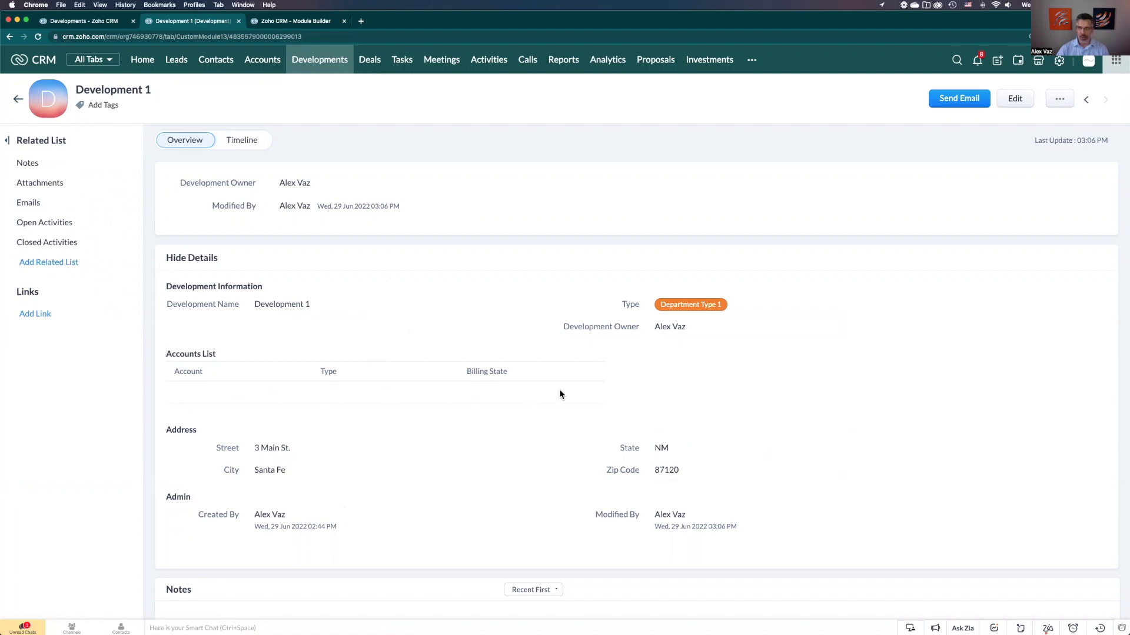
left_click(1015, 102)
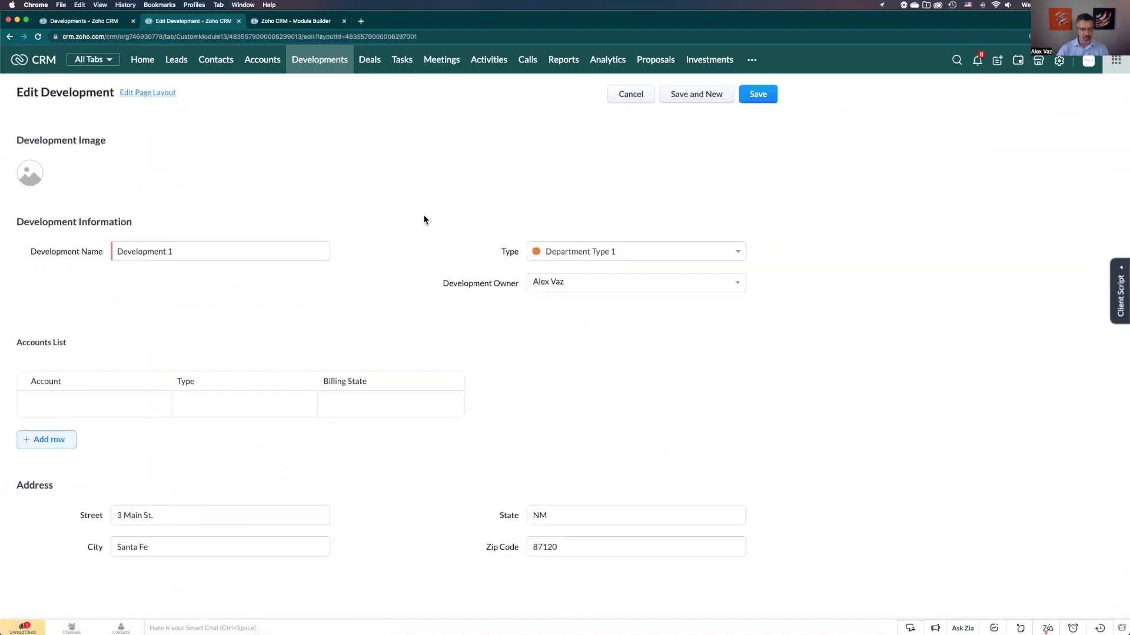
Step: Fill three Accounts List rows with Testing Inc., CSI Inc. and Yellow Jersey Bikes Inc., then save the record
left_click(58, 403)
left_click(57, 402)
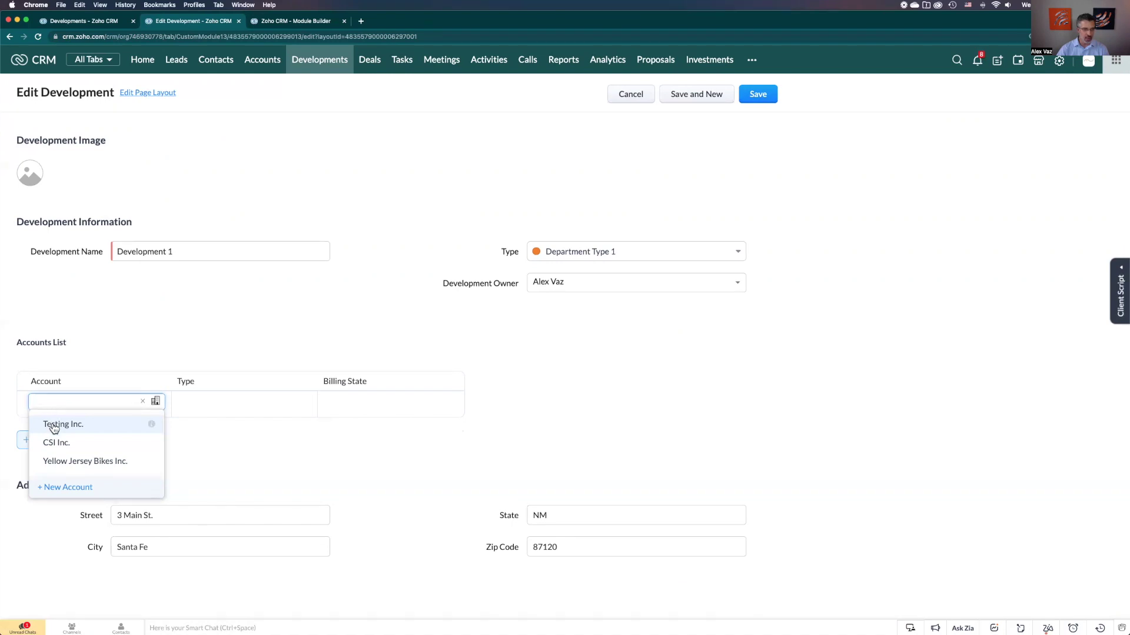
left_click(54, 428)
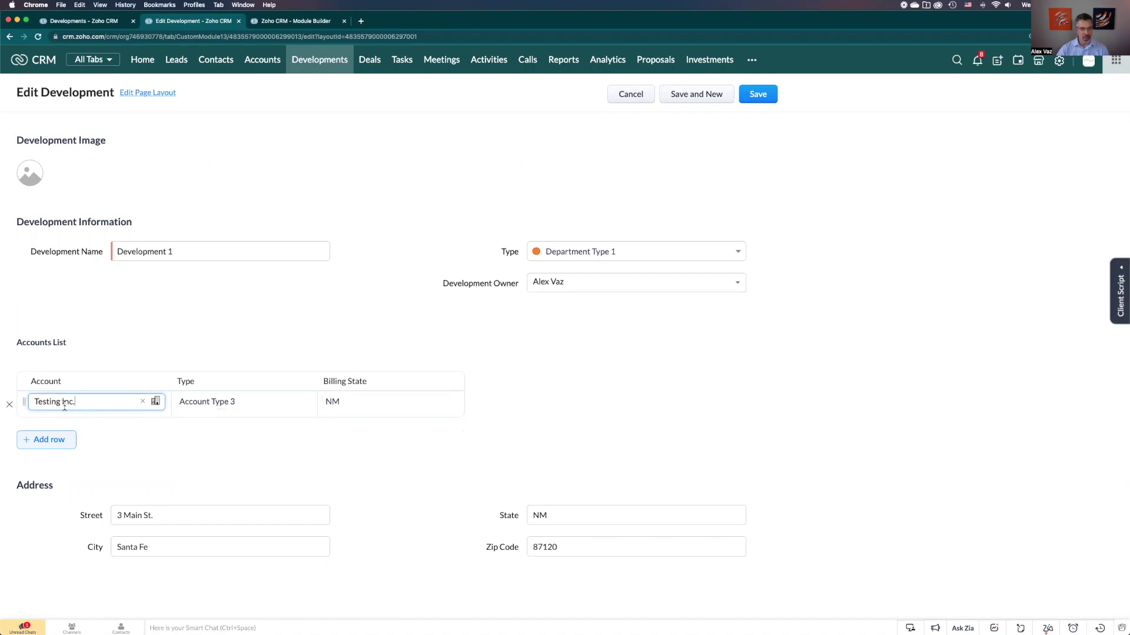
left_click(39, 441)
left_click(70, 424)
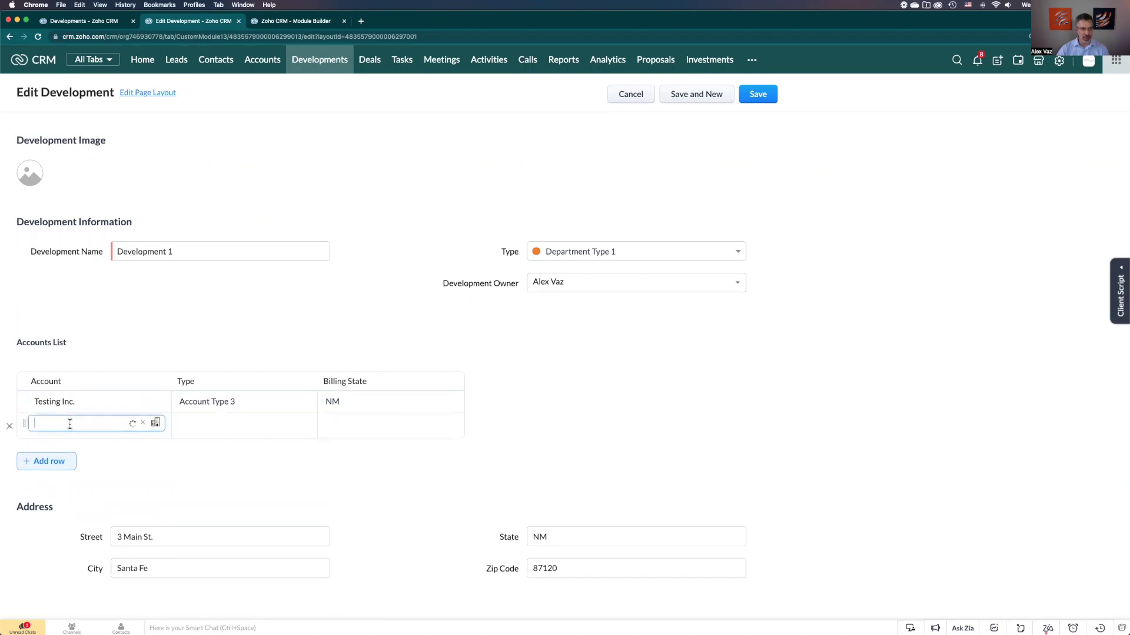
left_click(57, 465)
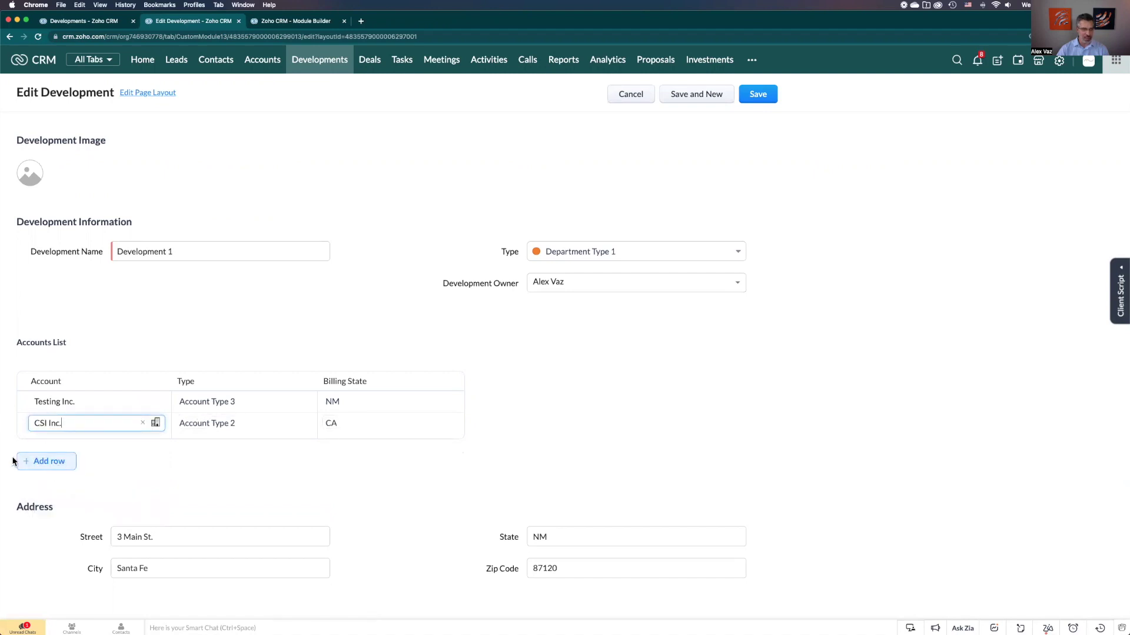
left_click(44, 466)
left_click(44, 466)
left_click(58, 443)
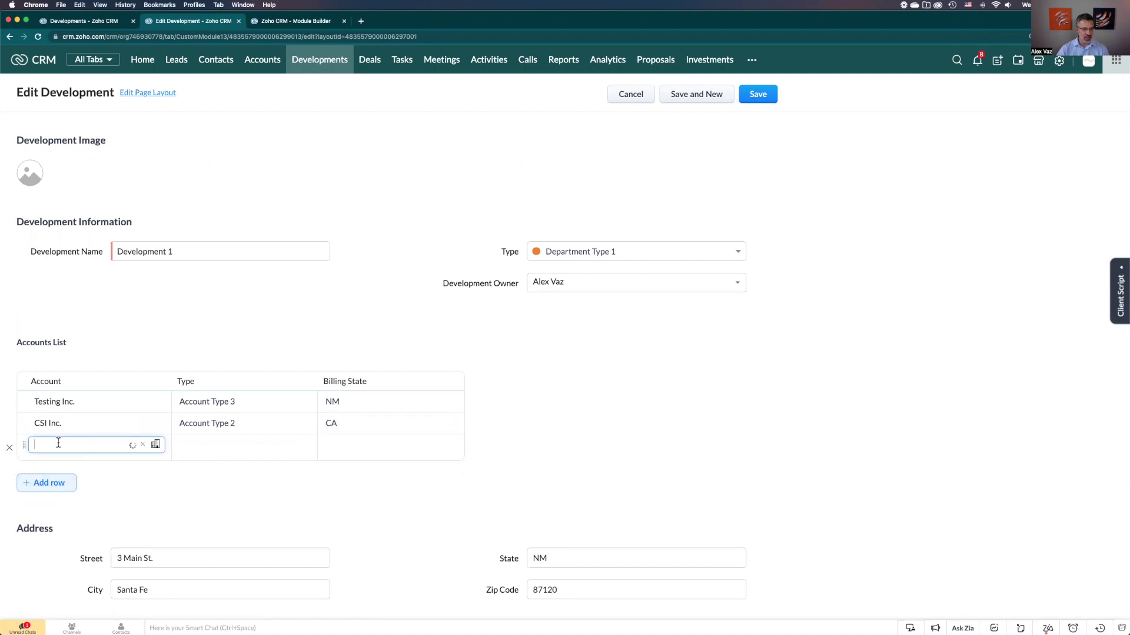
left_click(68, 505)
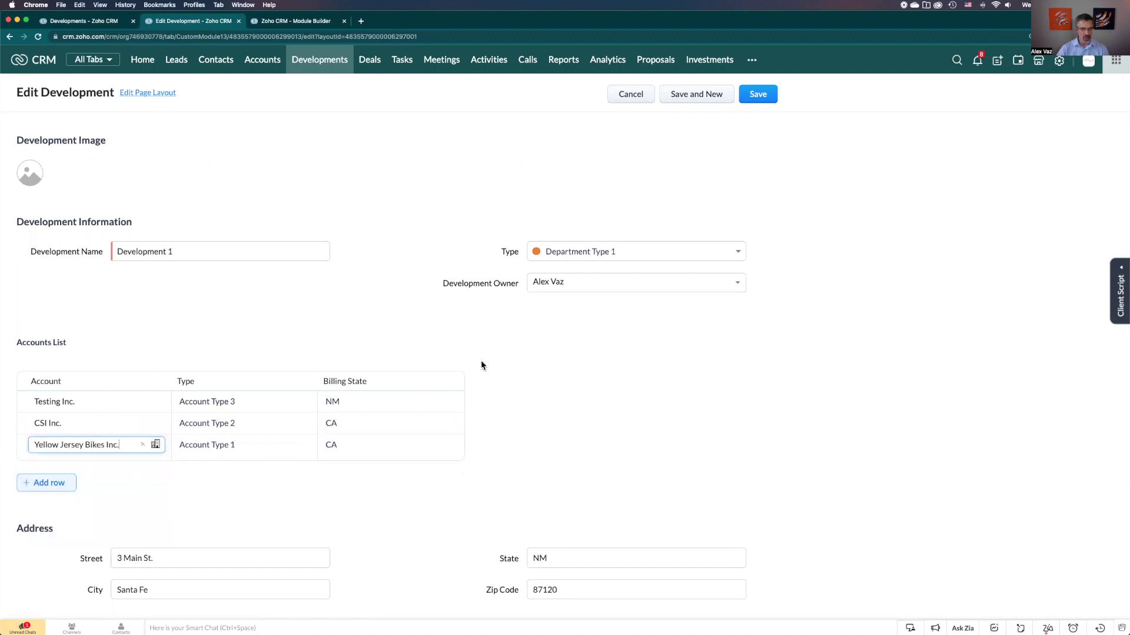
left_click(758, 95)
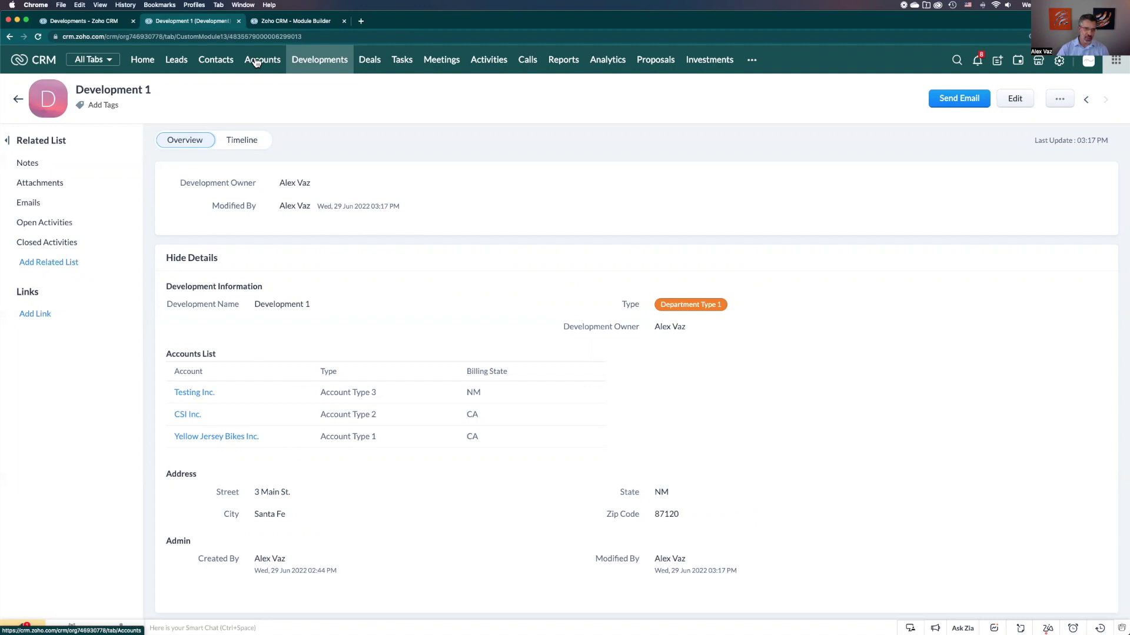
Step: Exit the Developments layout editor and open the Accounts module's Standard layout
left_click(288, 23)
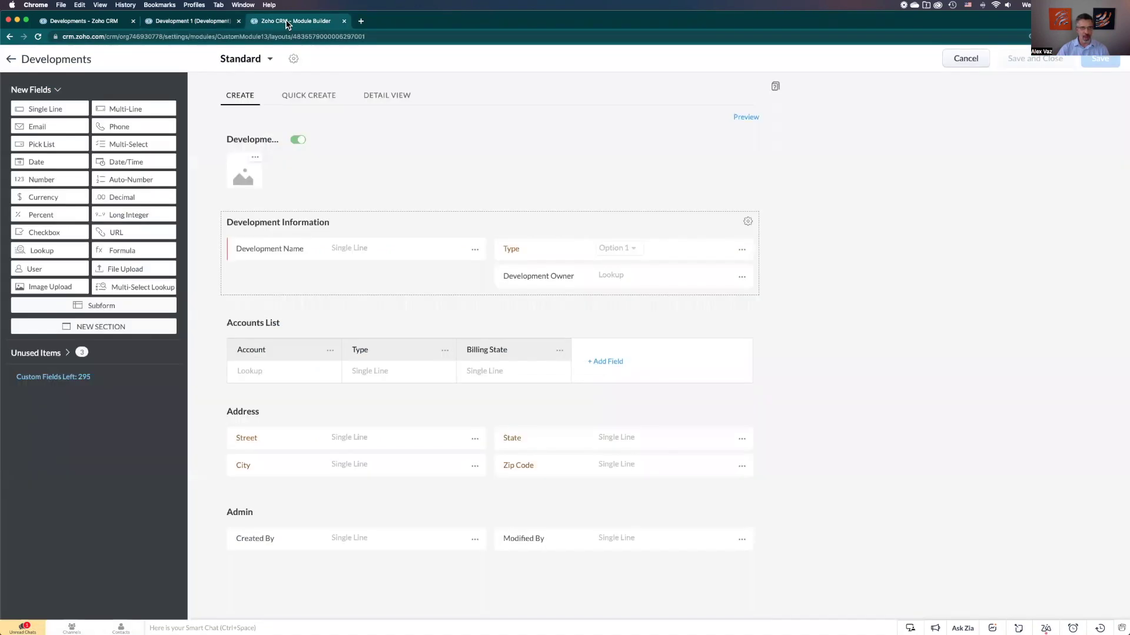
left_click(12, 61)
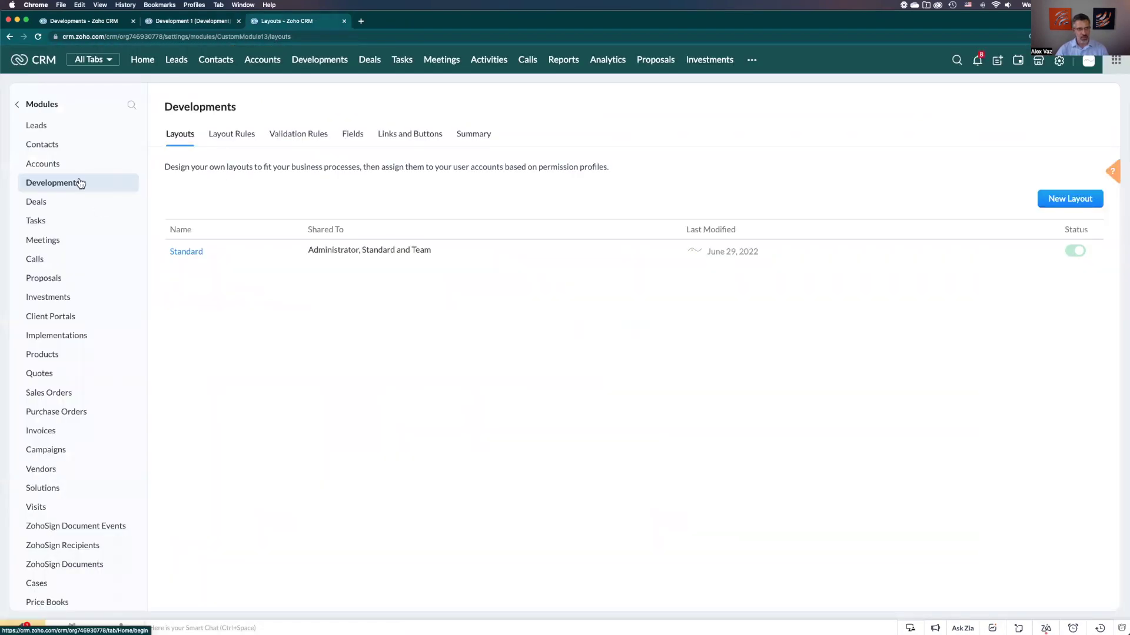
left_click(44, 167)
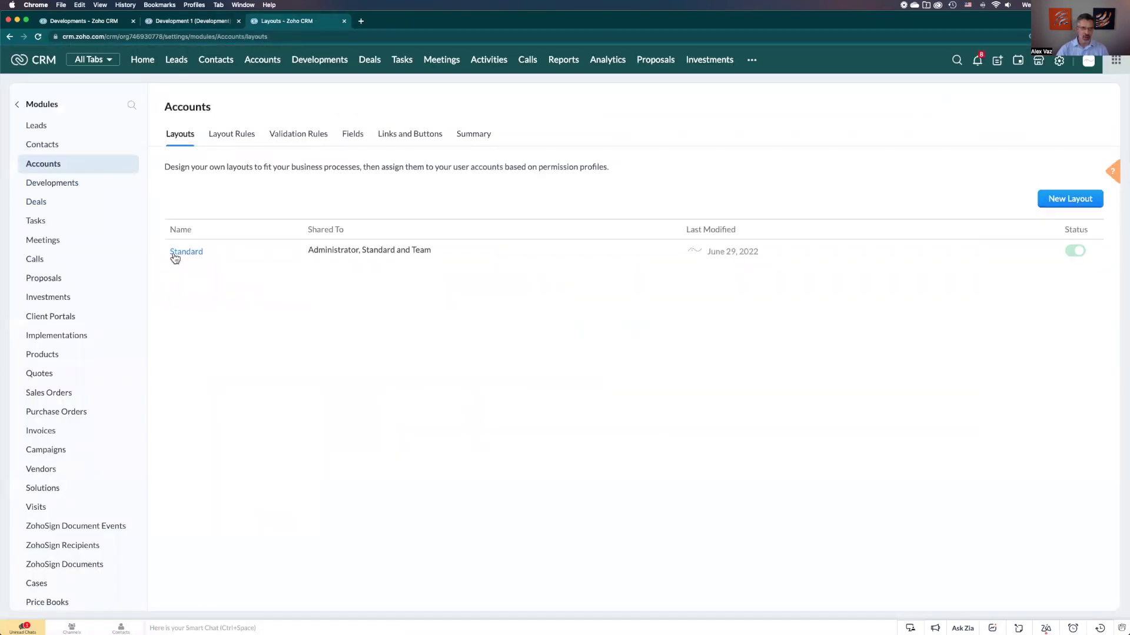
left_click(183, 254)
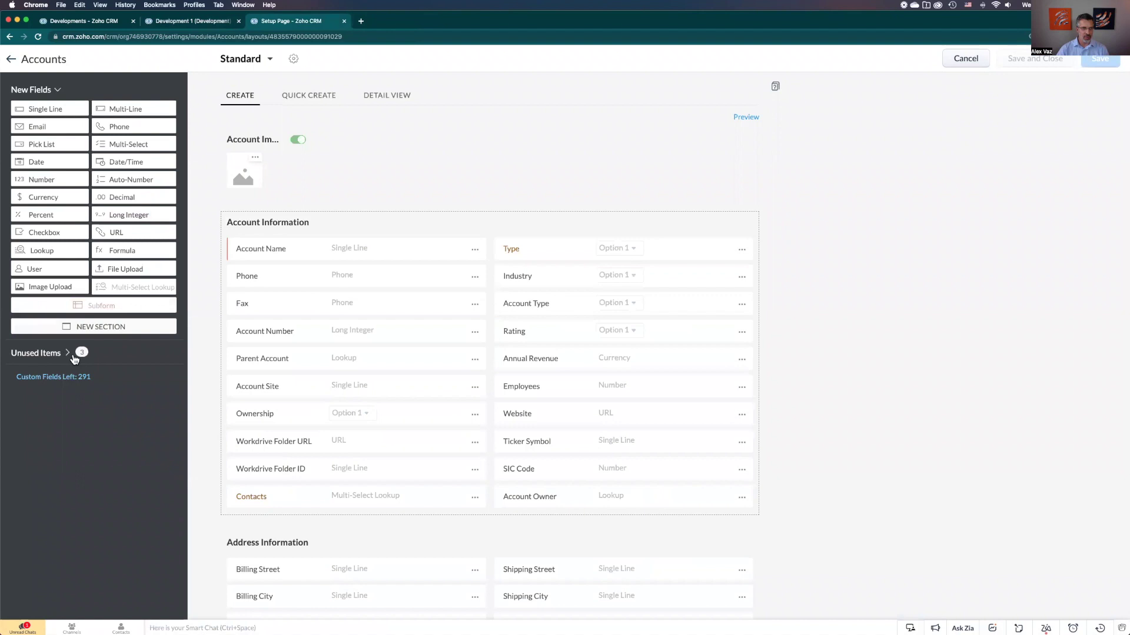
Step: Under Unused Items, delete the Developments List subform and confirm the deletion
mouse_move(89, 305)
scroll(318, 383, "down", 10)
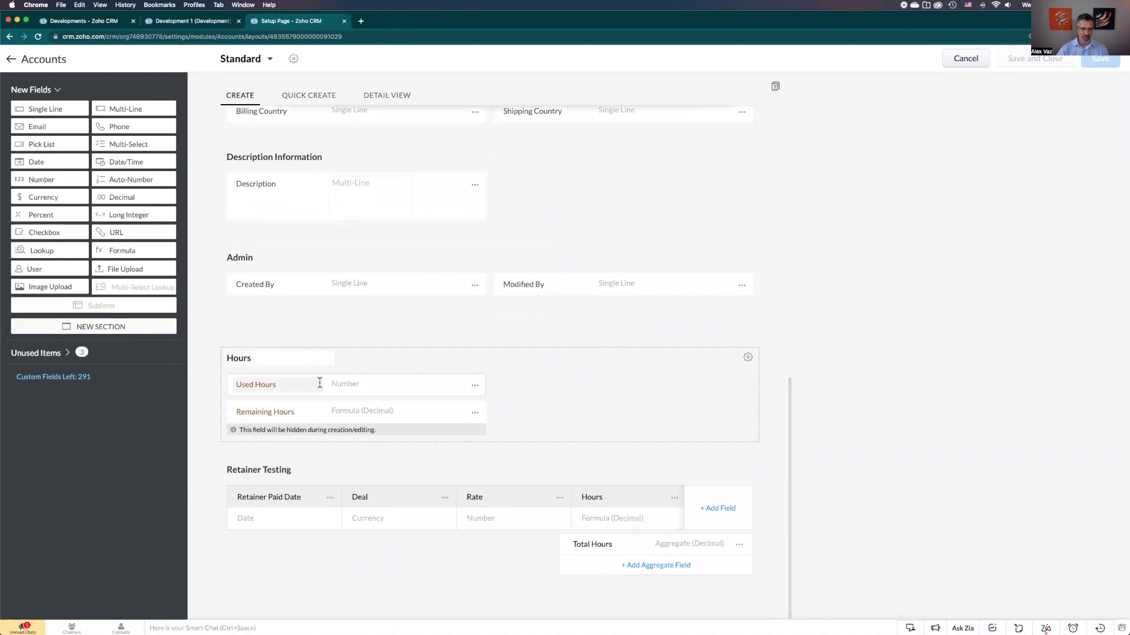
scroll(323, 380, "up", 5)
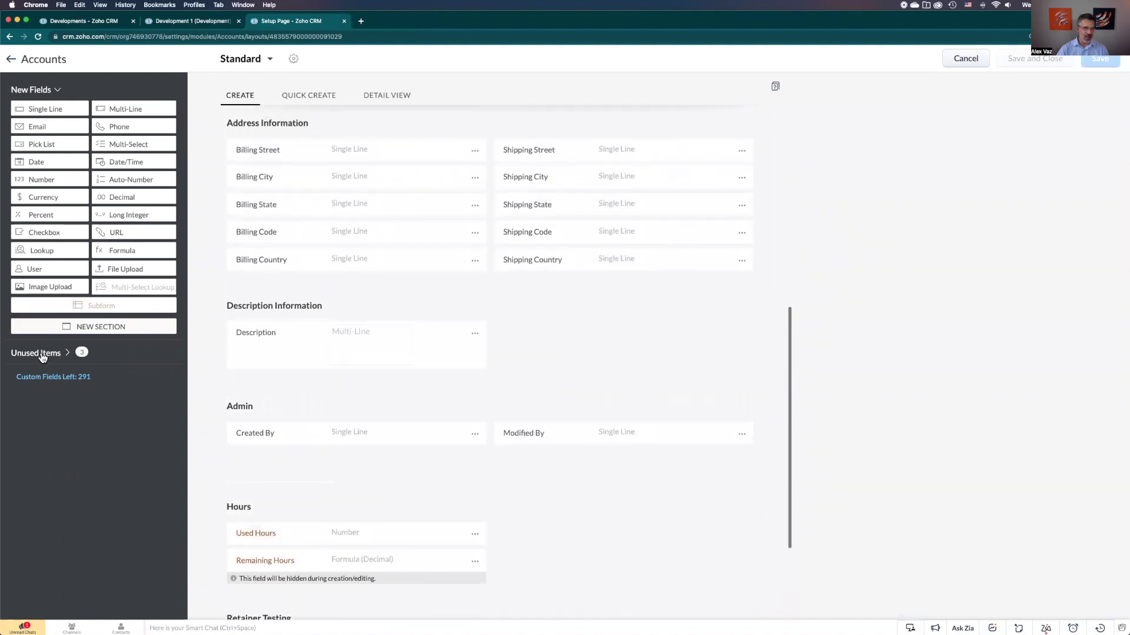
scroll(429, 436, "up", 10)
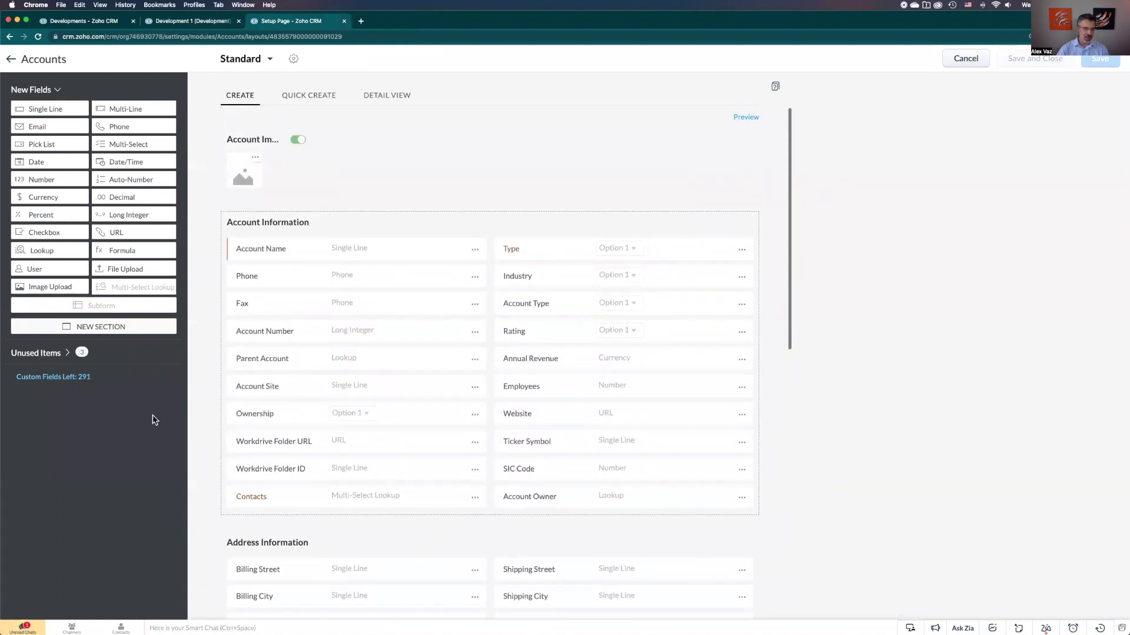
left_click(54, 354)
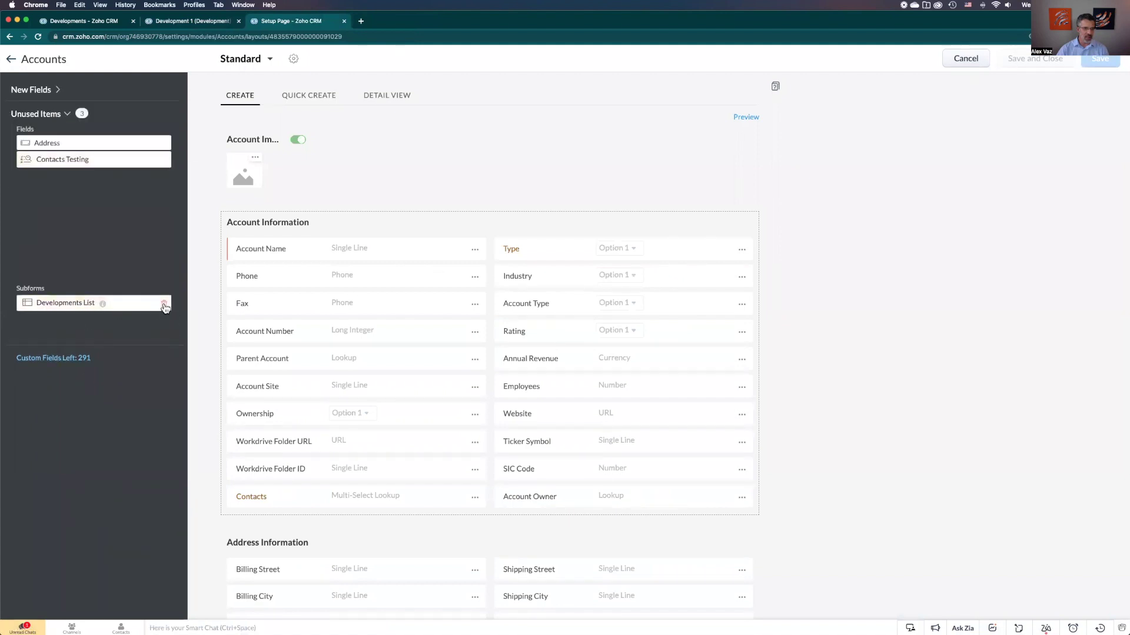
left_click(164, 305)
left_click(668, 157)
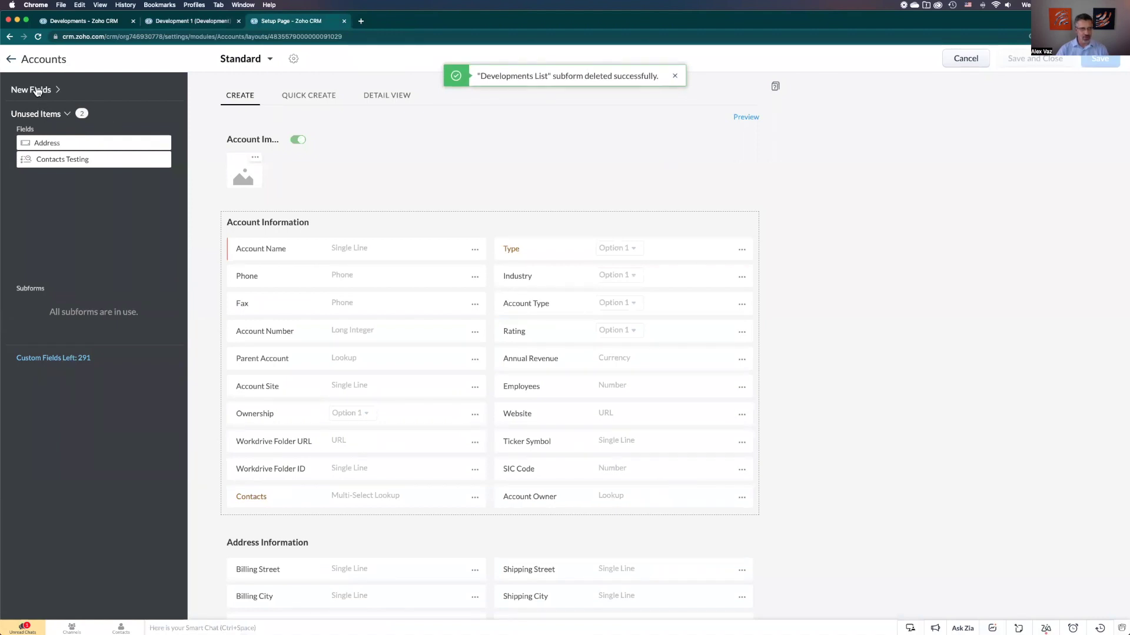
left_click(37, 91)
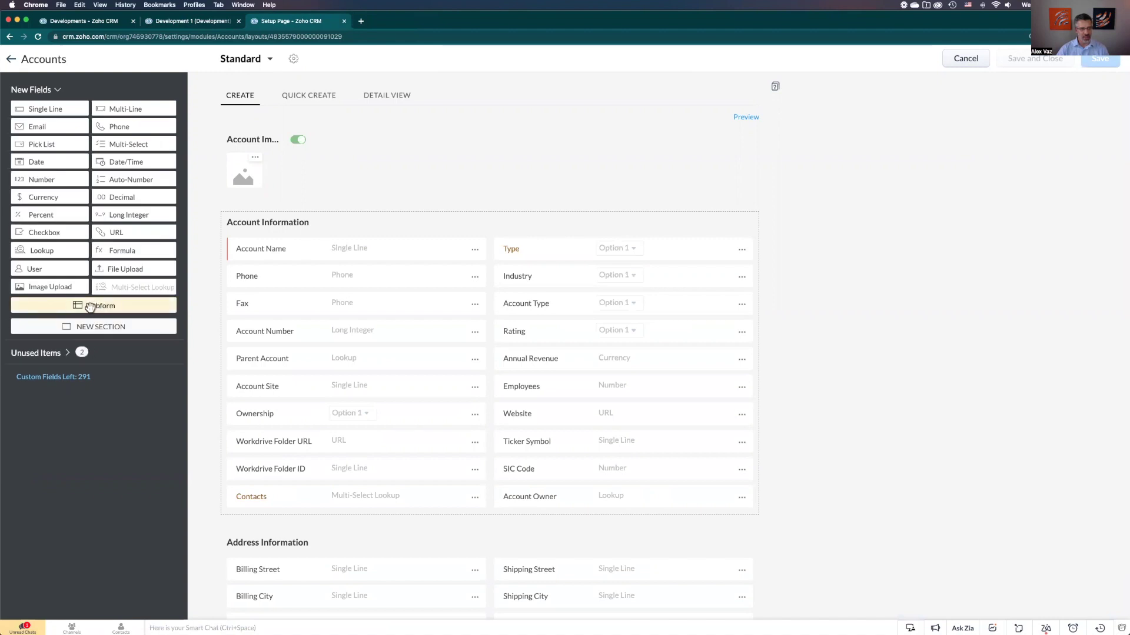
Step: Place a new subform below Account Information and title it 'Development List'
left_click_drag(93, 305, 306, 357)
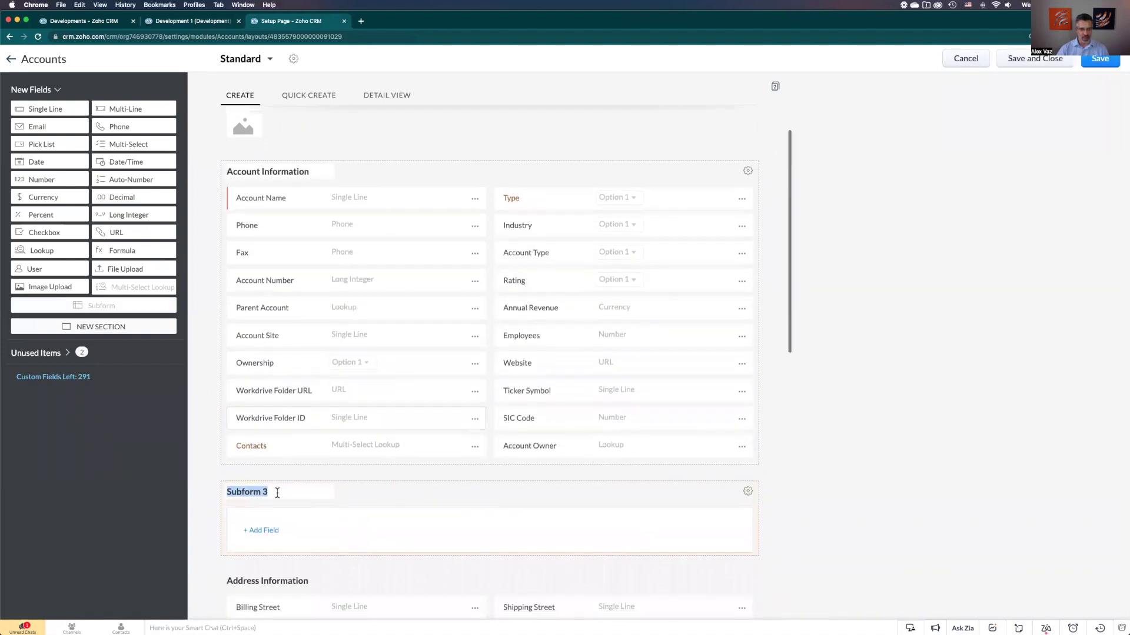
type("De")
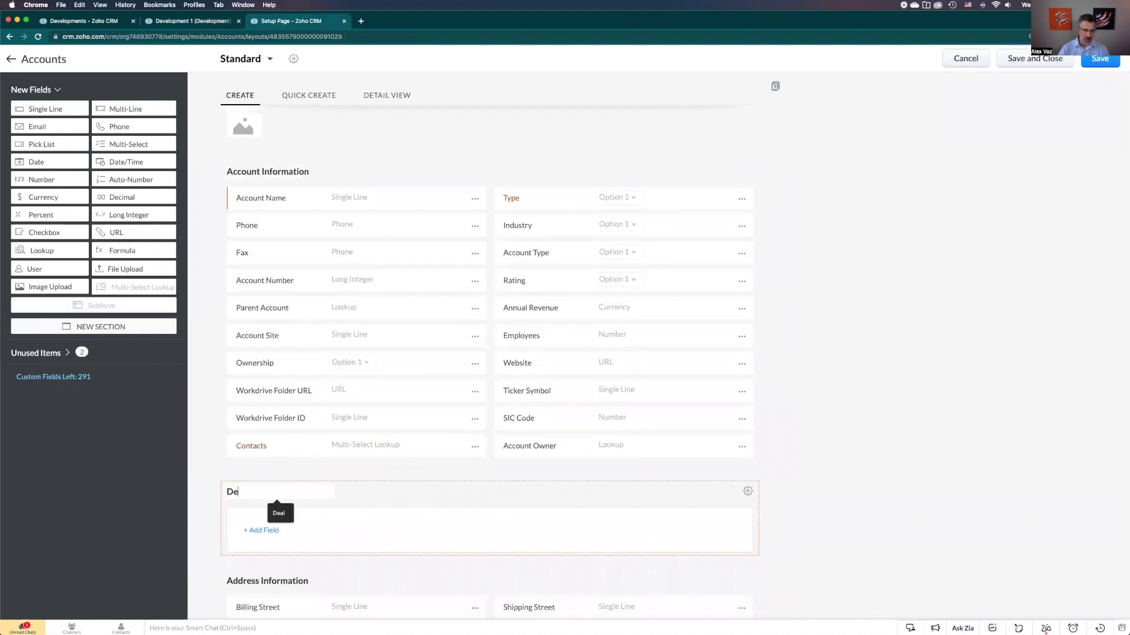
type("velopment List")
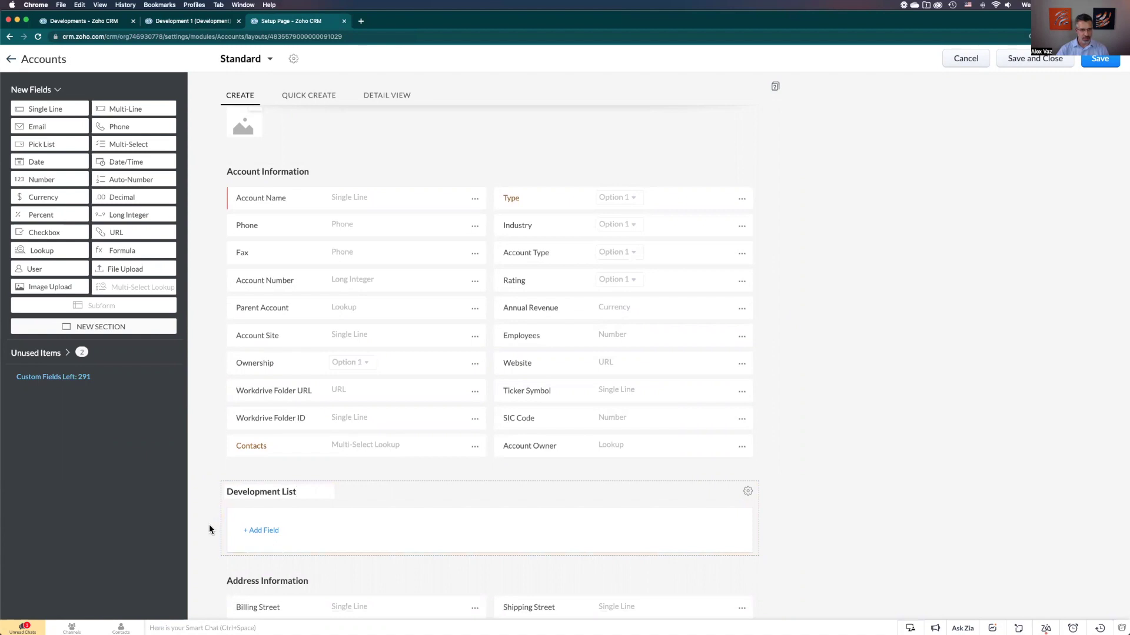
left_click(252, 532)
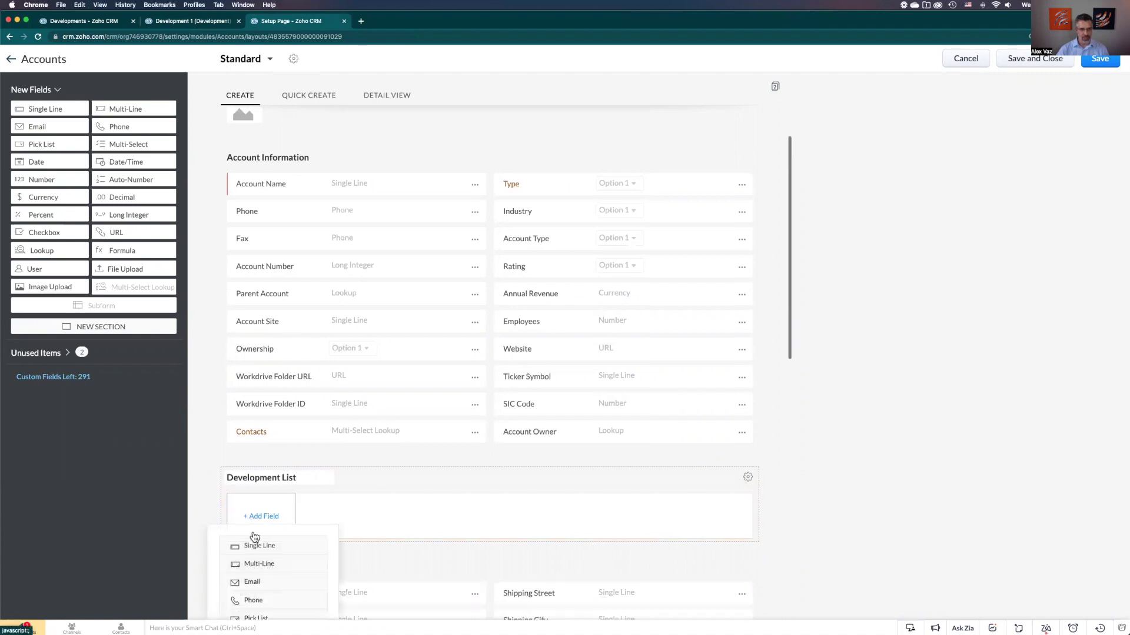
Step: Add a lookup column labelled Development that points to the Developments module
scroll(291, 509, "down", 5)
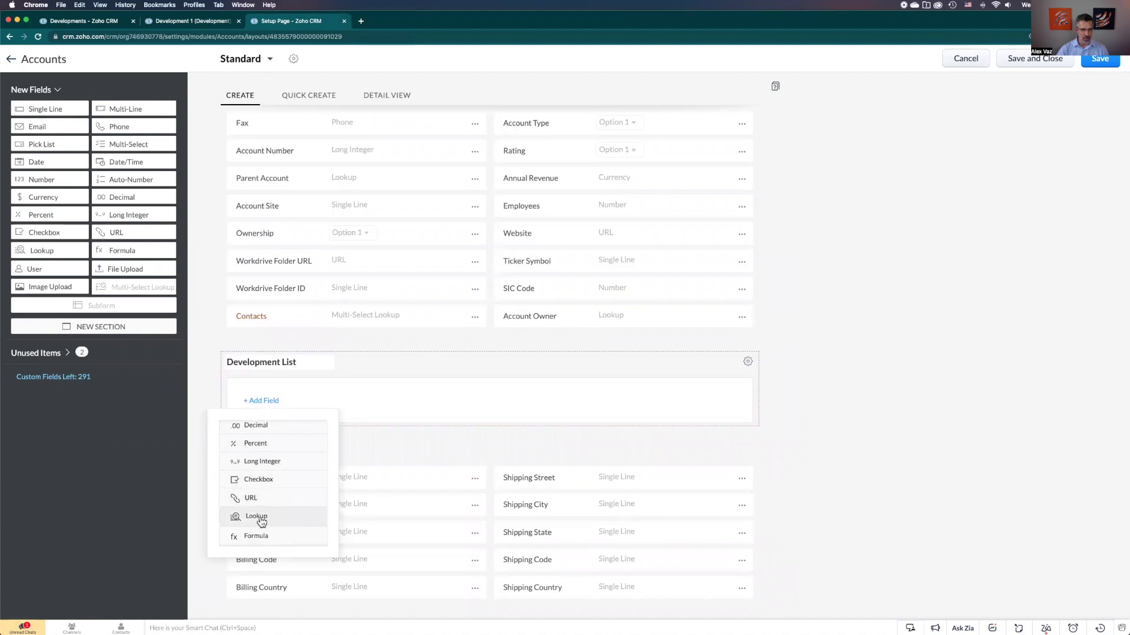
left_click(266, 516)
type("Development")
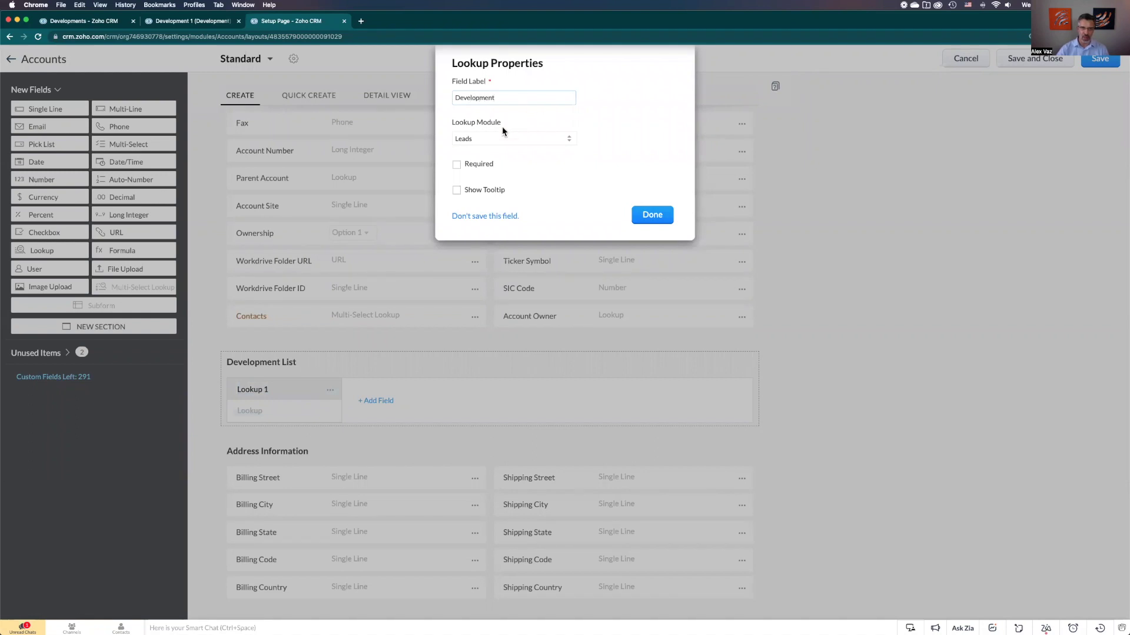
left_click(505, 138)
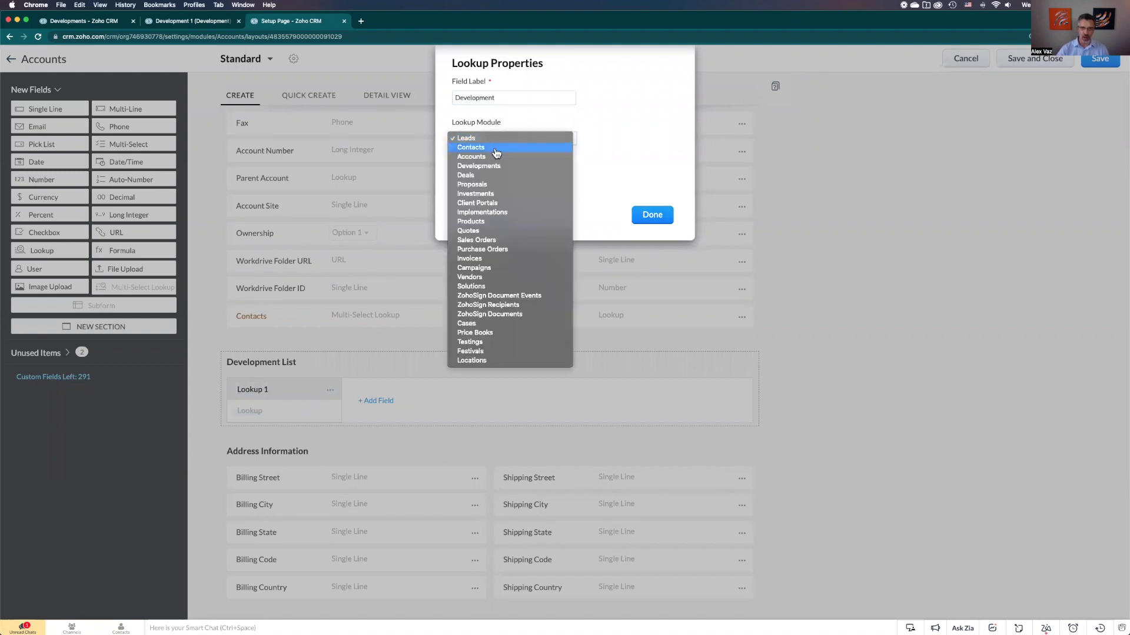
left_click(485, 167)
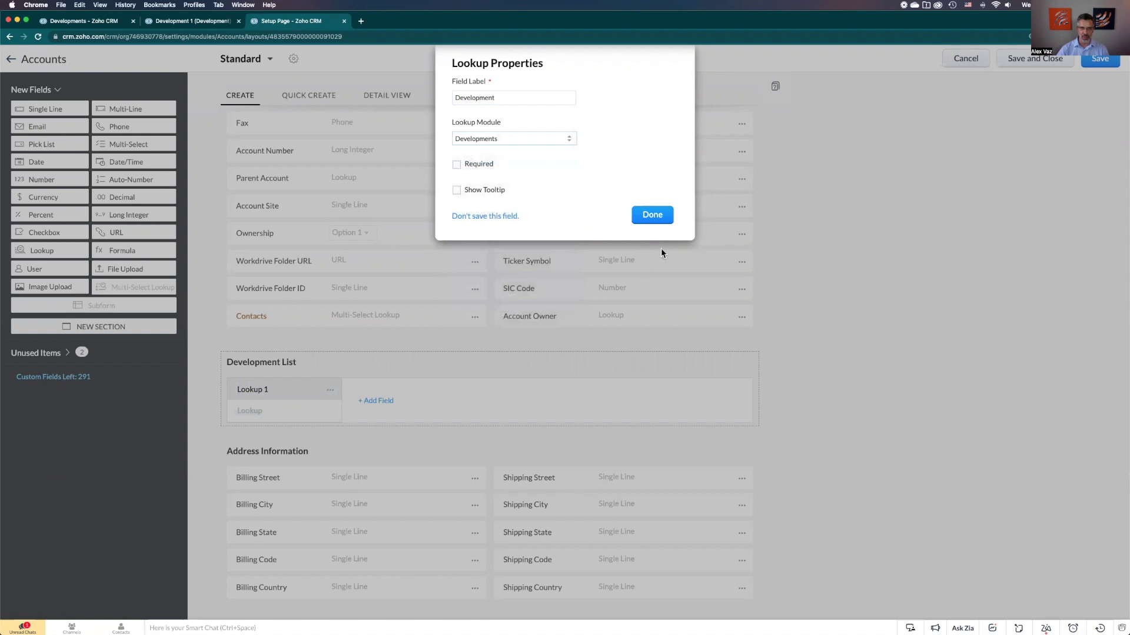
Step: Confirm the Development lookup and add the development's Type column, relabelled Type
left_click(653, 216)
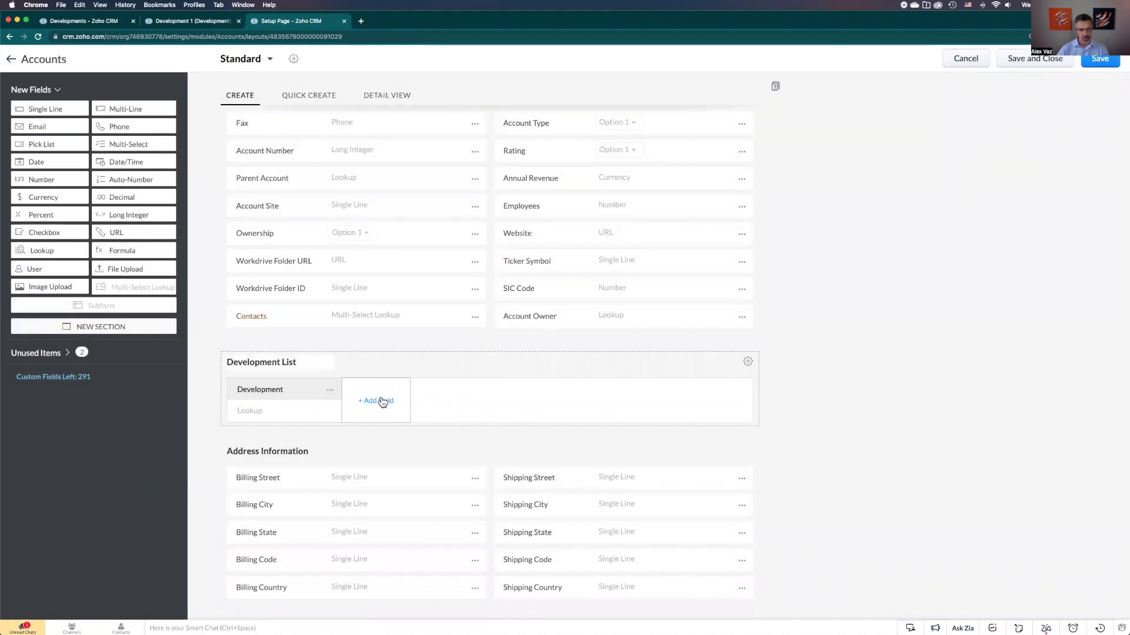
left_click(383, 401)
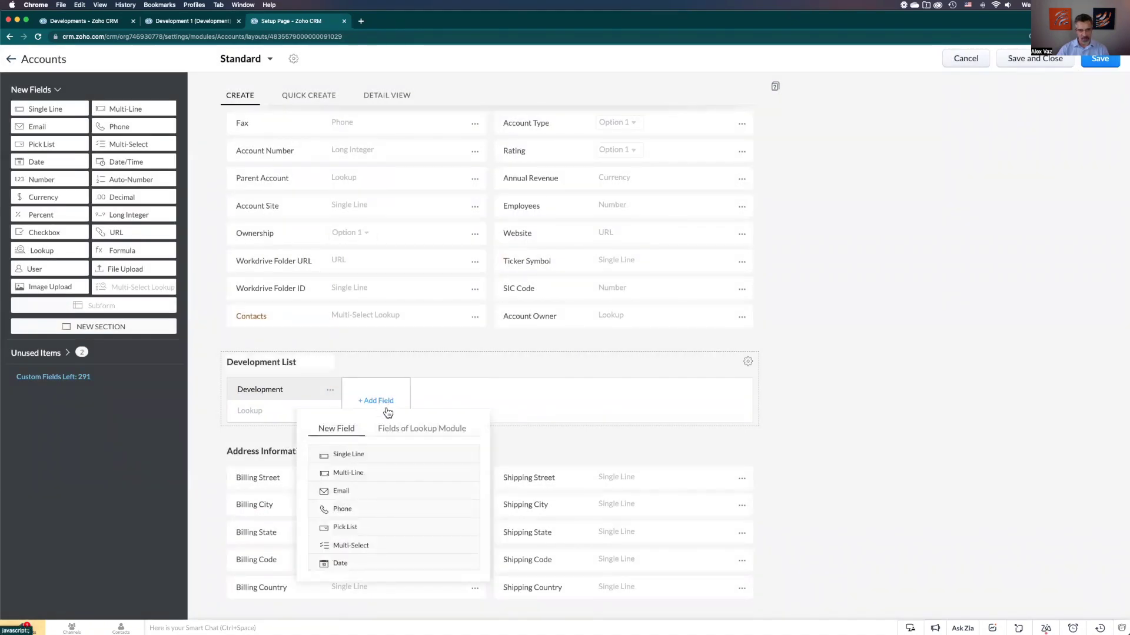
left_click(397, 434)
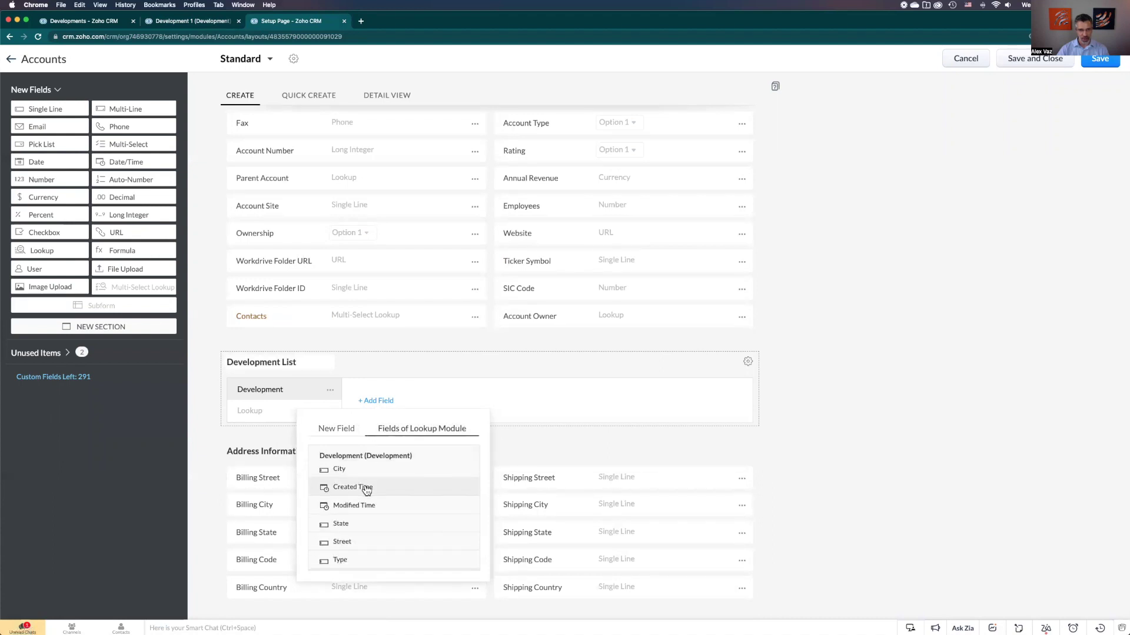
scroll(365, 488, "down", 1)
left_click(344, 547)
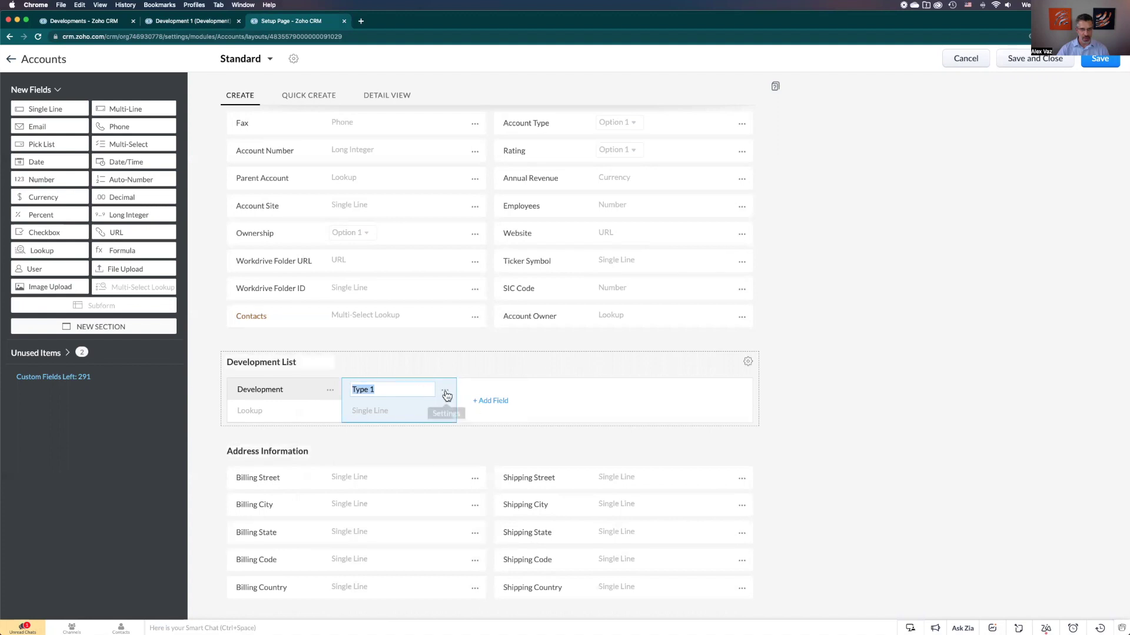
left_click(445, 390)
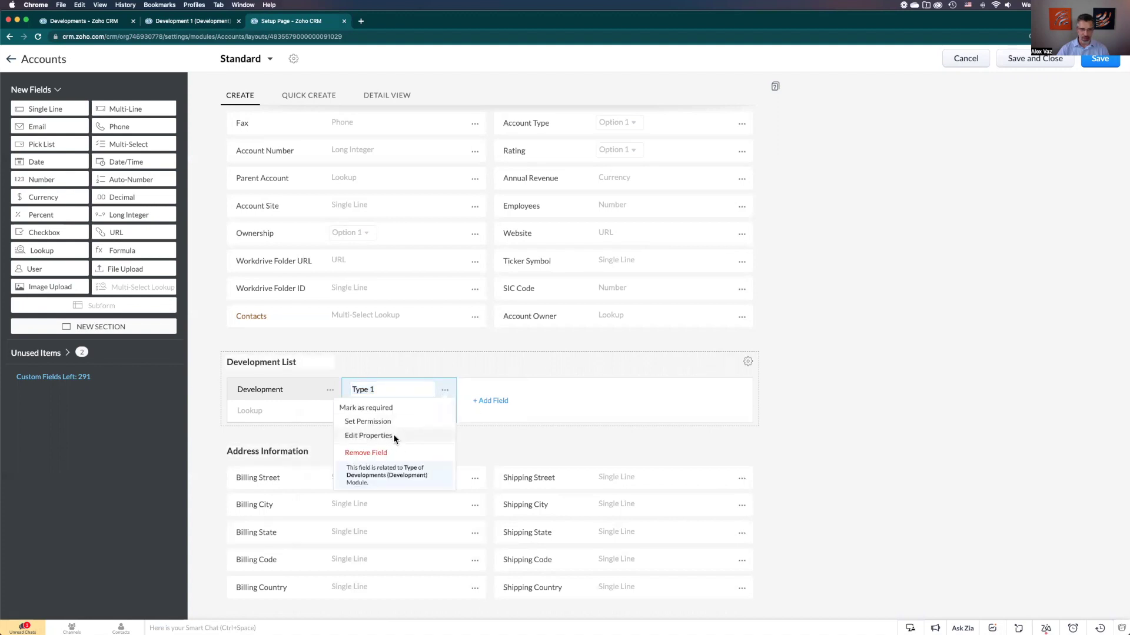
left_click(368, 435)
type("Type")
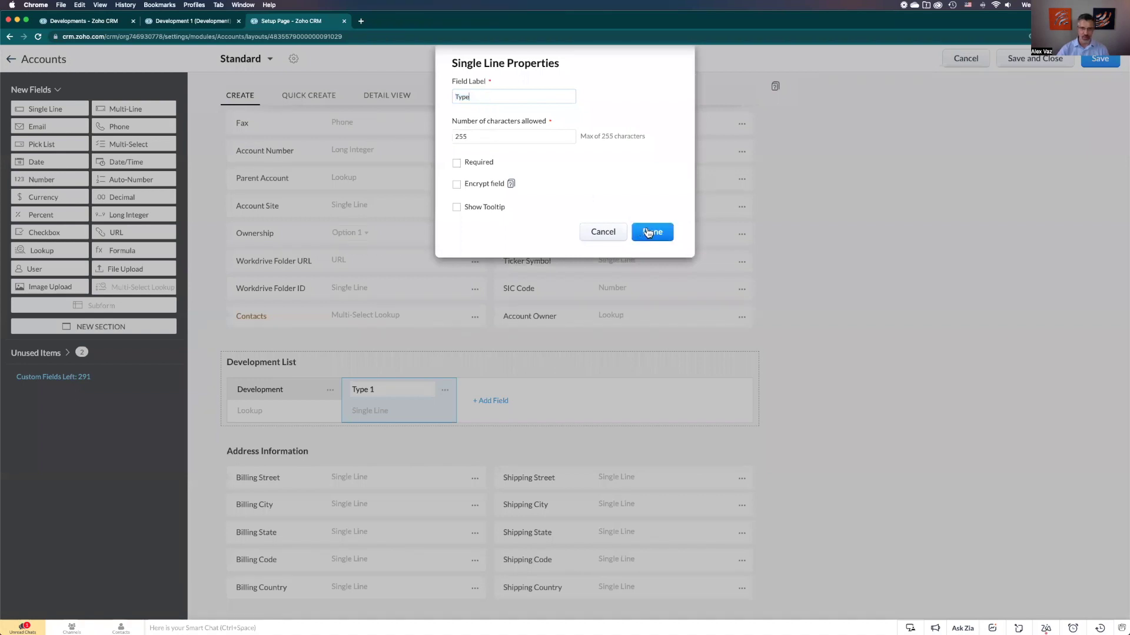
left_click(650, 231)
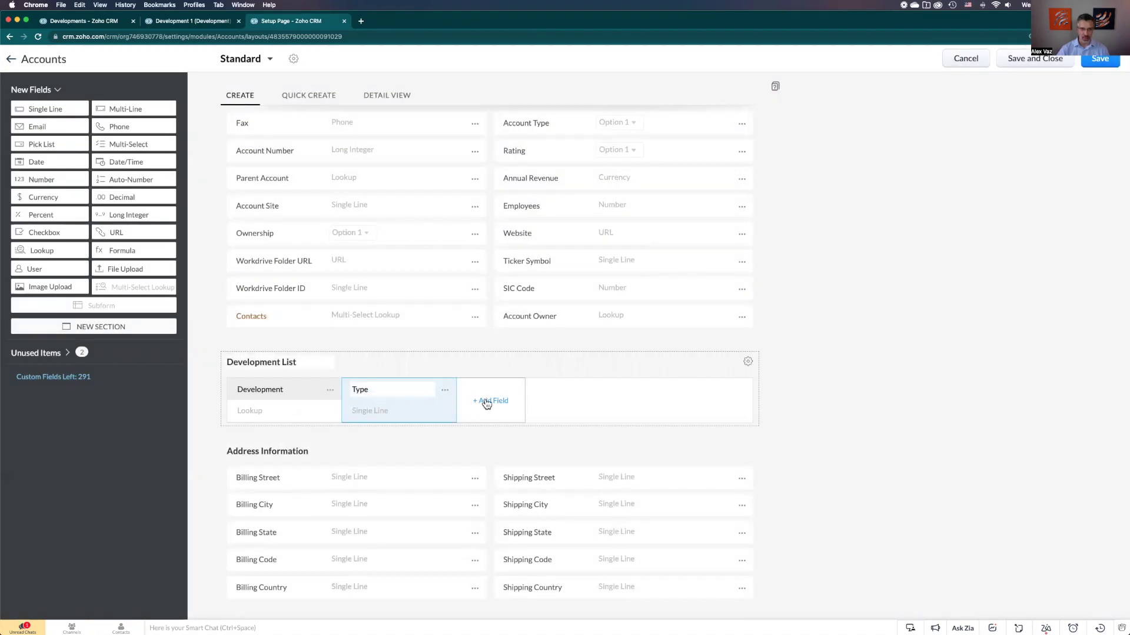
Step: Add the development's State column, relabel it State, and save the Accounts layout
left_click(488, 400)
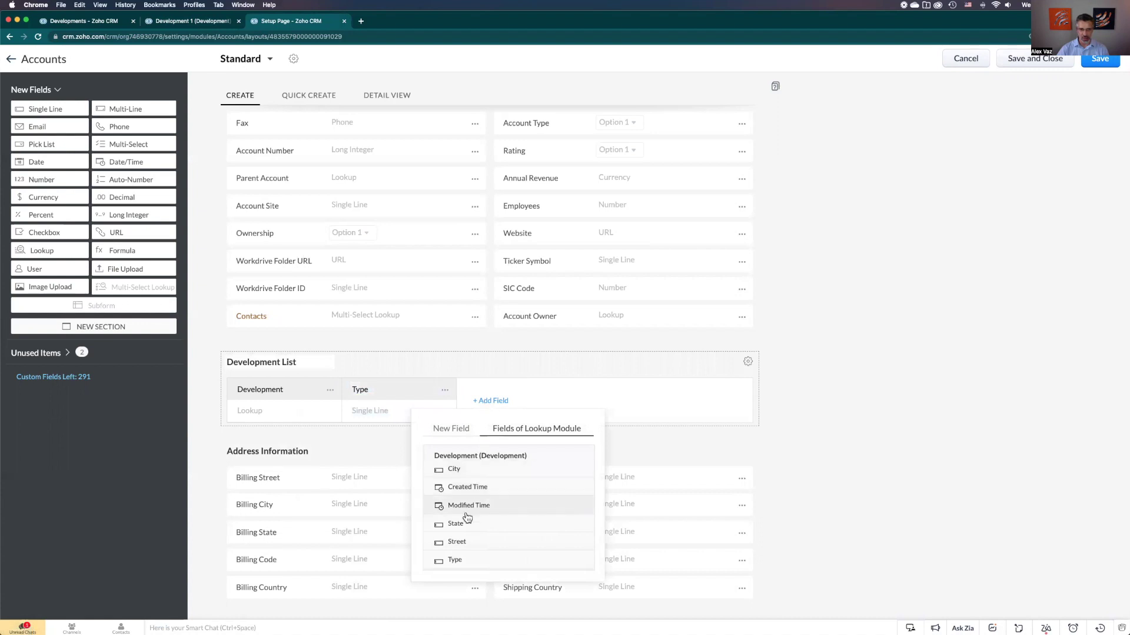
scroll(469, 526, "down", 2)
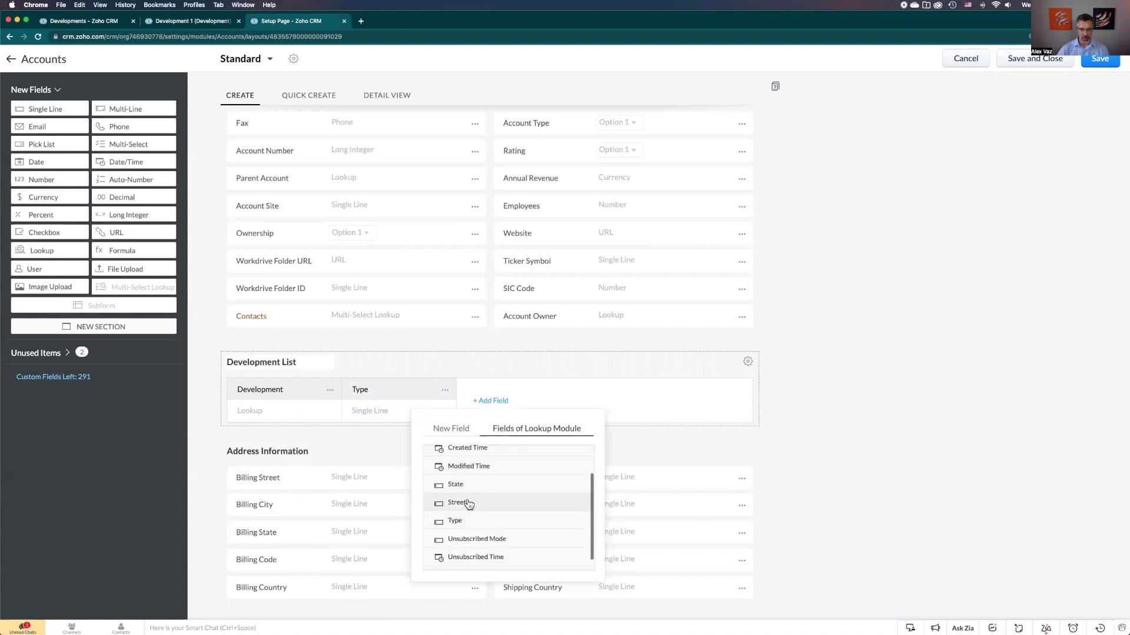
left_click(465, 488)
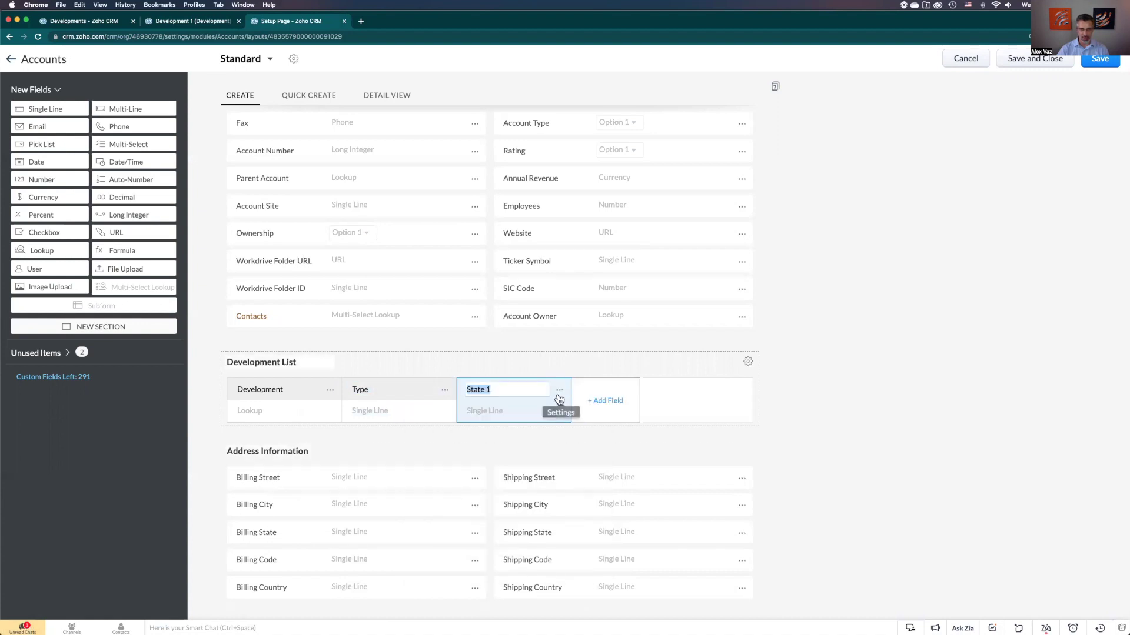
left_click(560, 390)
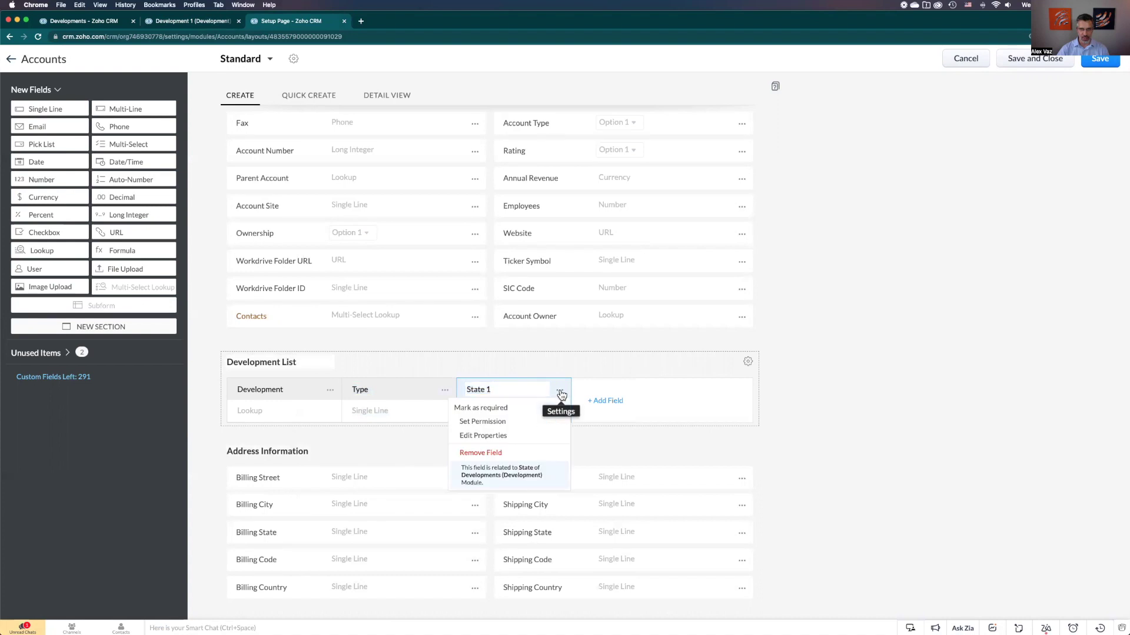
left_click(506, 435)
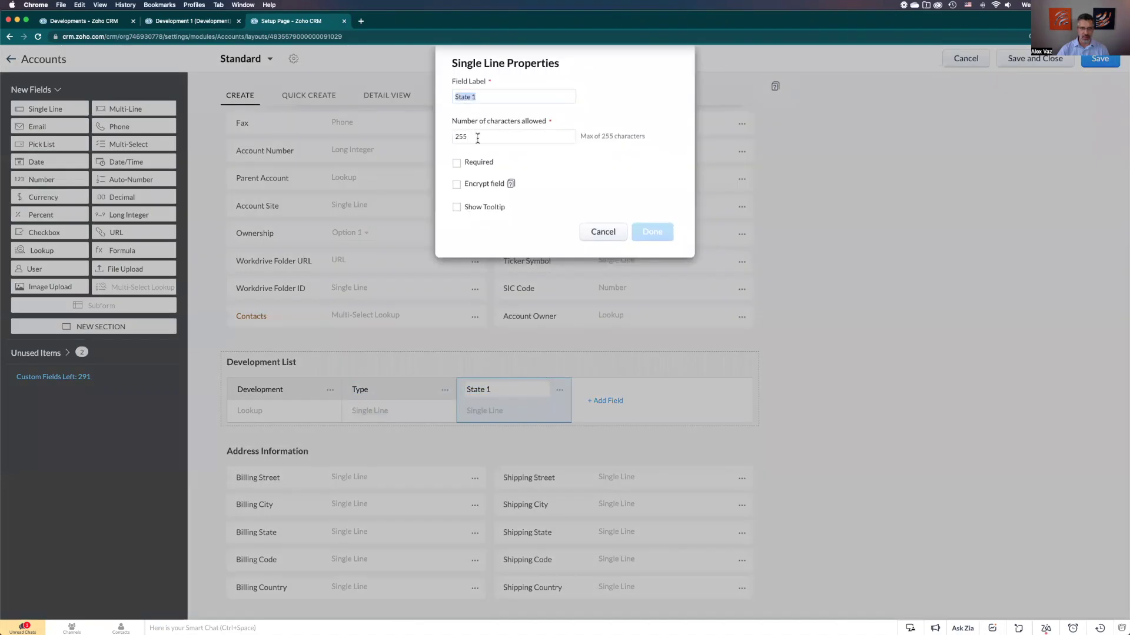
left_click(481, 97)
key("BackSpace")
key("BackSpace")
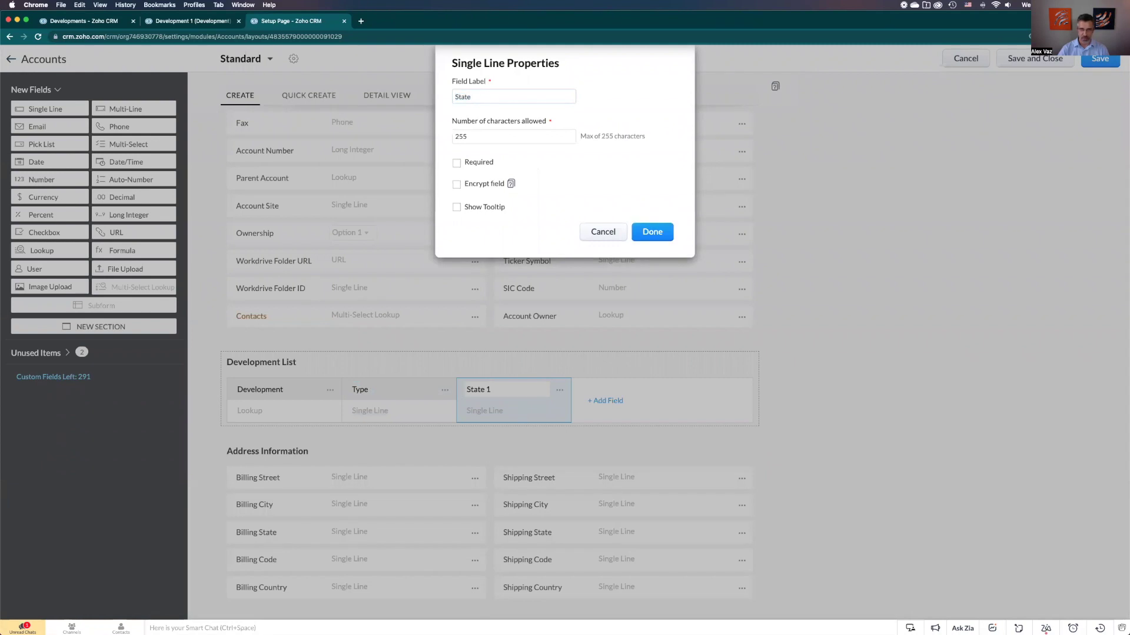
left_click(655, 231)
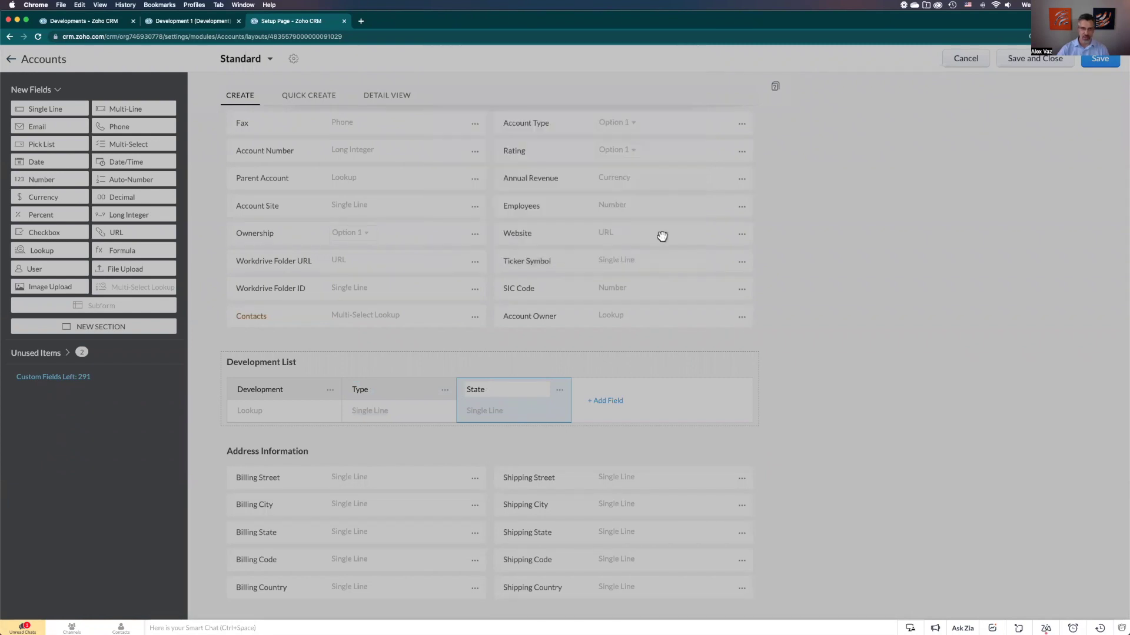
left_click(1100, 59)
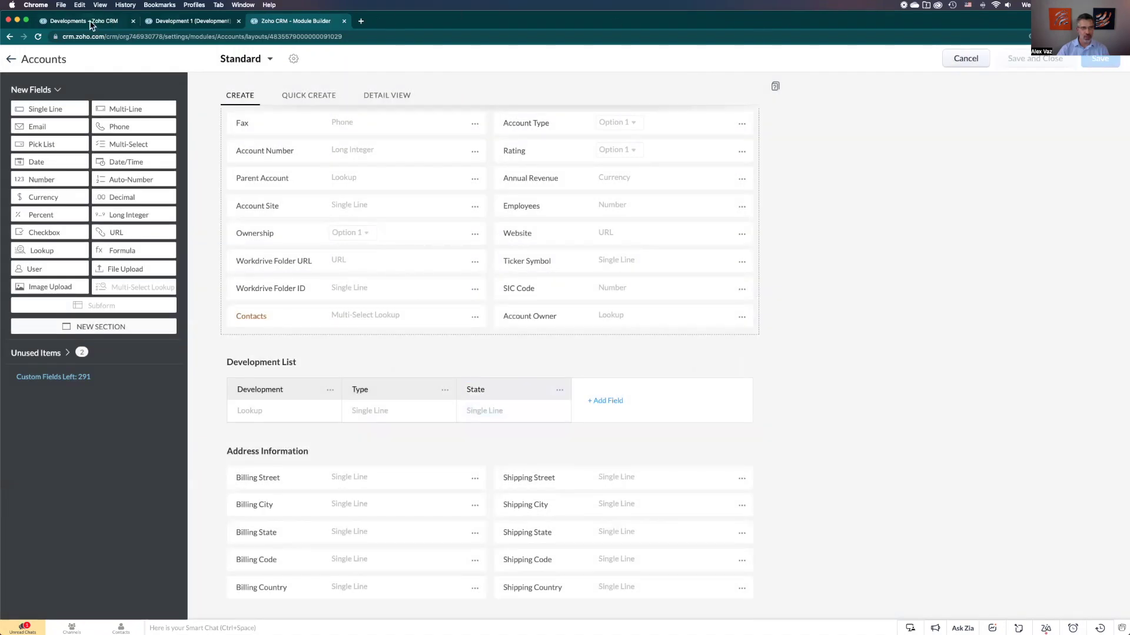
Step: Go to Accounts, open the CSI Inc. record, and start editing it
left_click(91, 22)
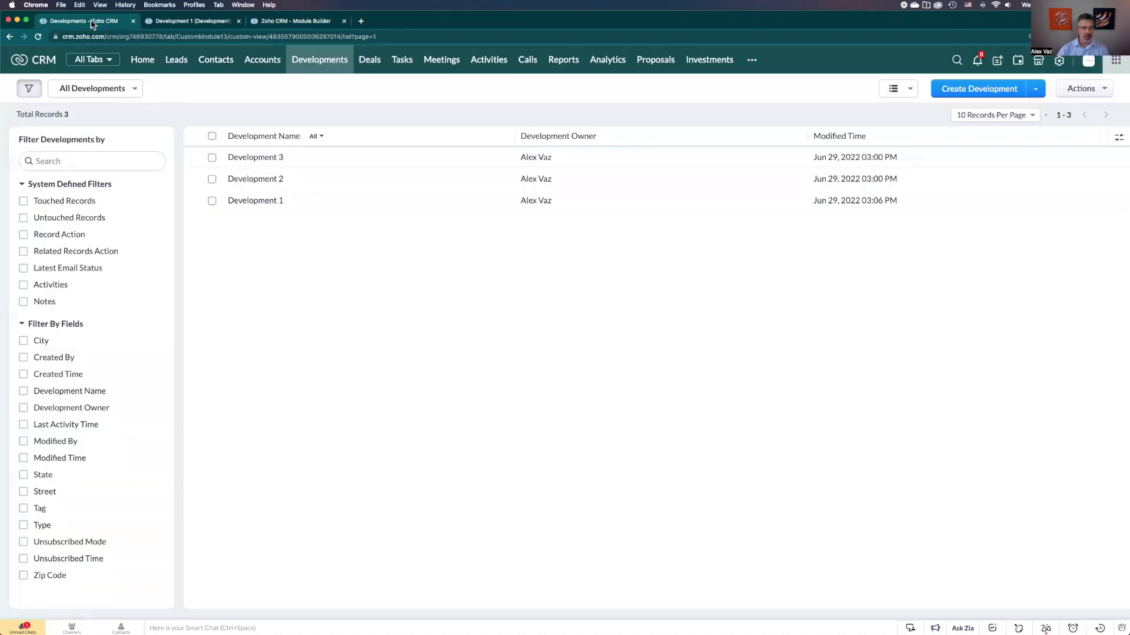
left_click(263, 63)
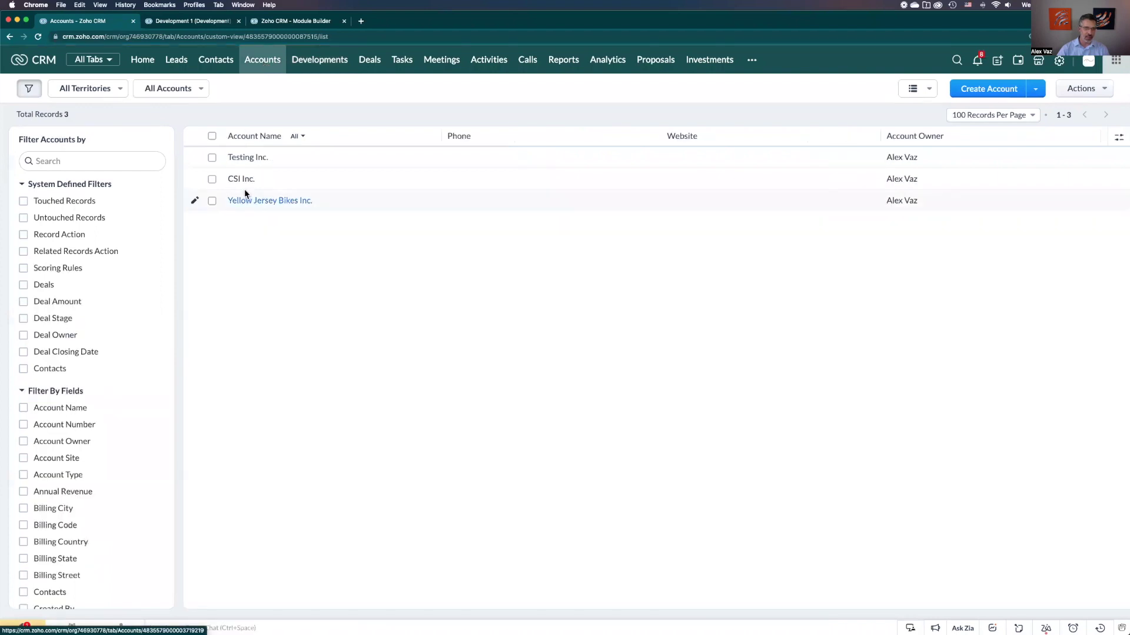
left_click(242, 180)
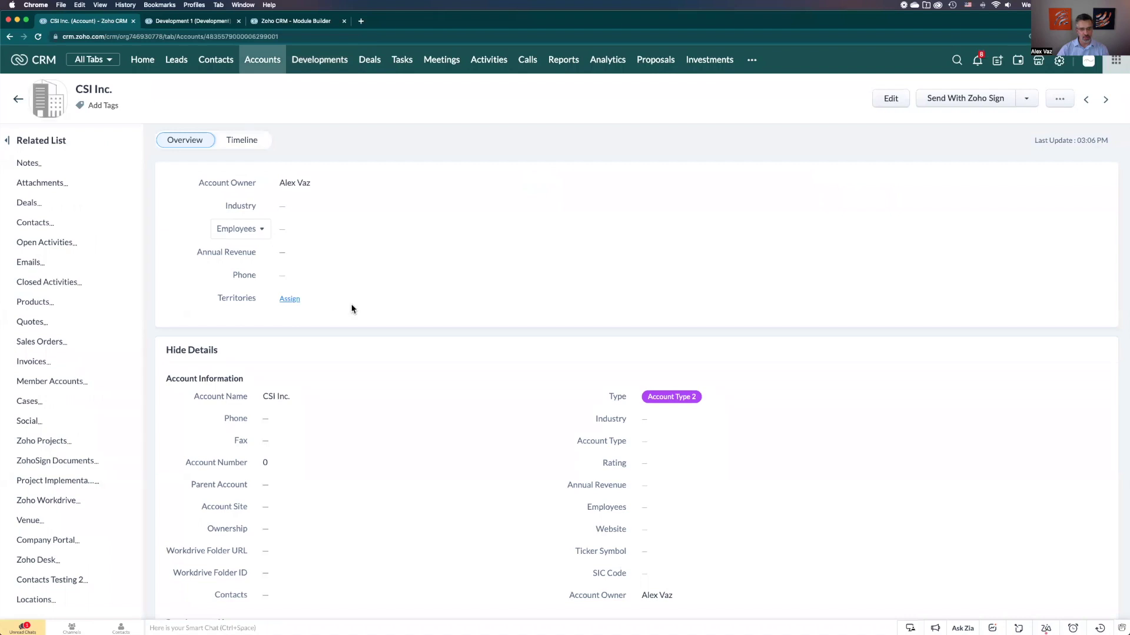
scroll(351, 308, "down", 5)
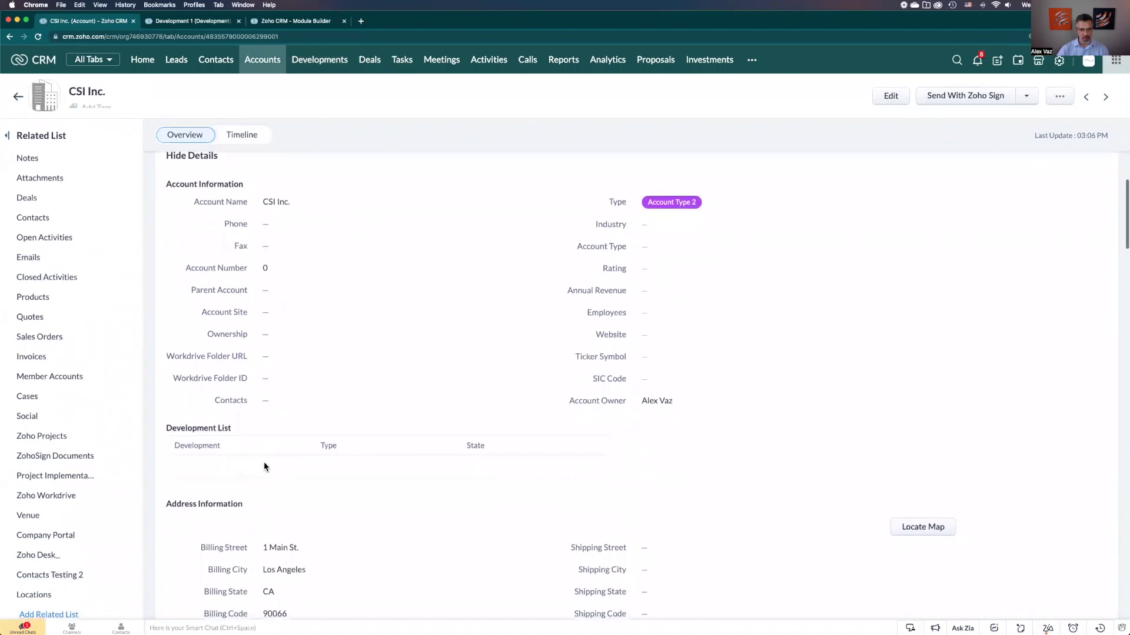
left_click(893, 96)
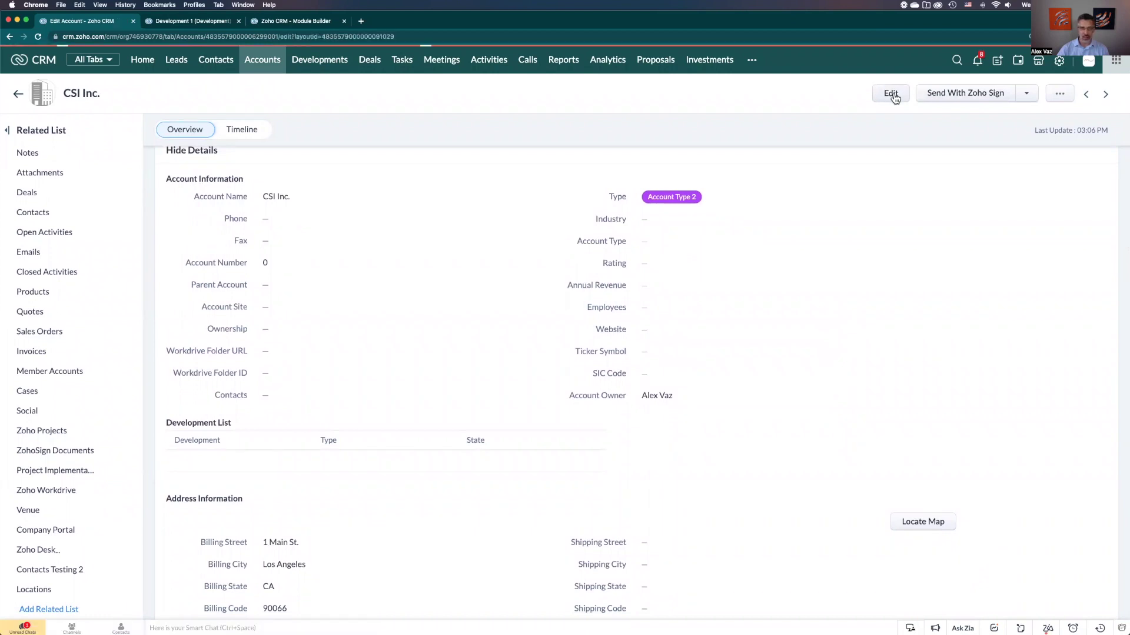
Step: Add three Development List rows linking Development 1, 2 and 3, then save CSI Inc
scroll(185, 440, "down", 5)
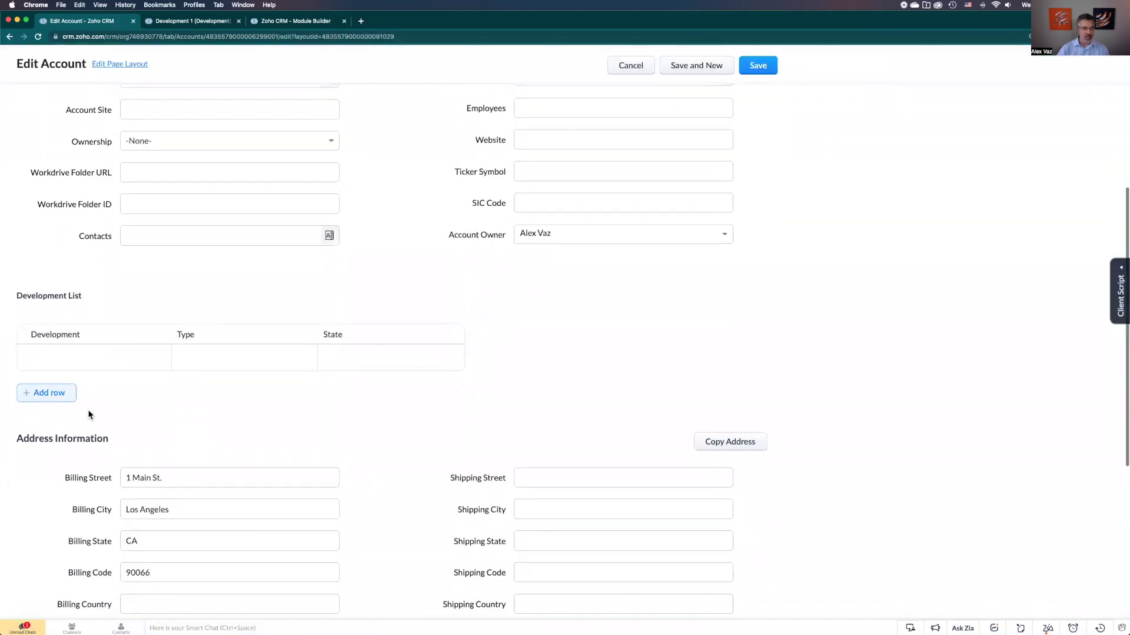
left_click(56, 393)
left_click(59, 356)
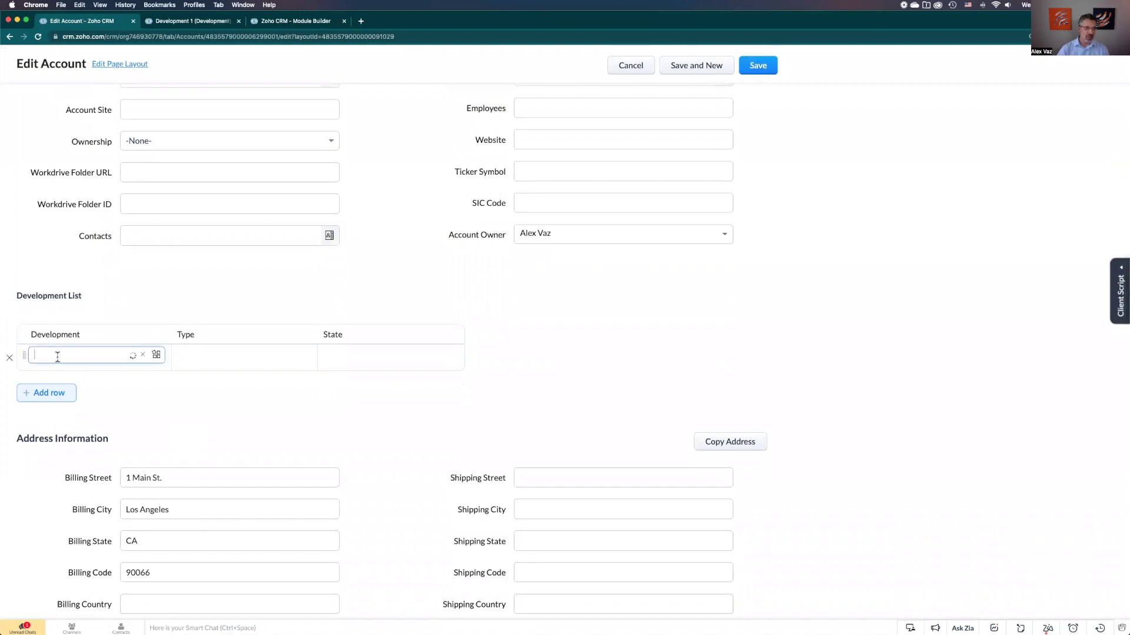
left_click(76, 416)
left_click(61, 395)
left_click(61, 379)
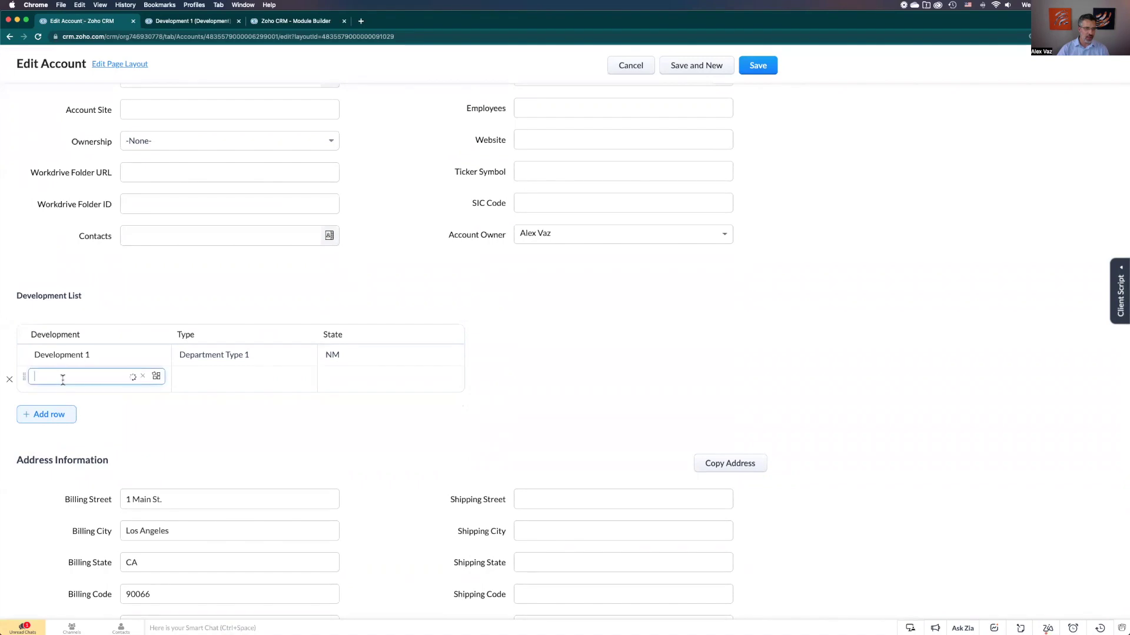
left_click(58, 417)
left_click(57, 416)
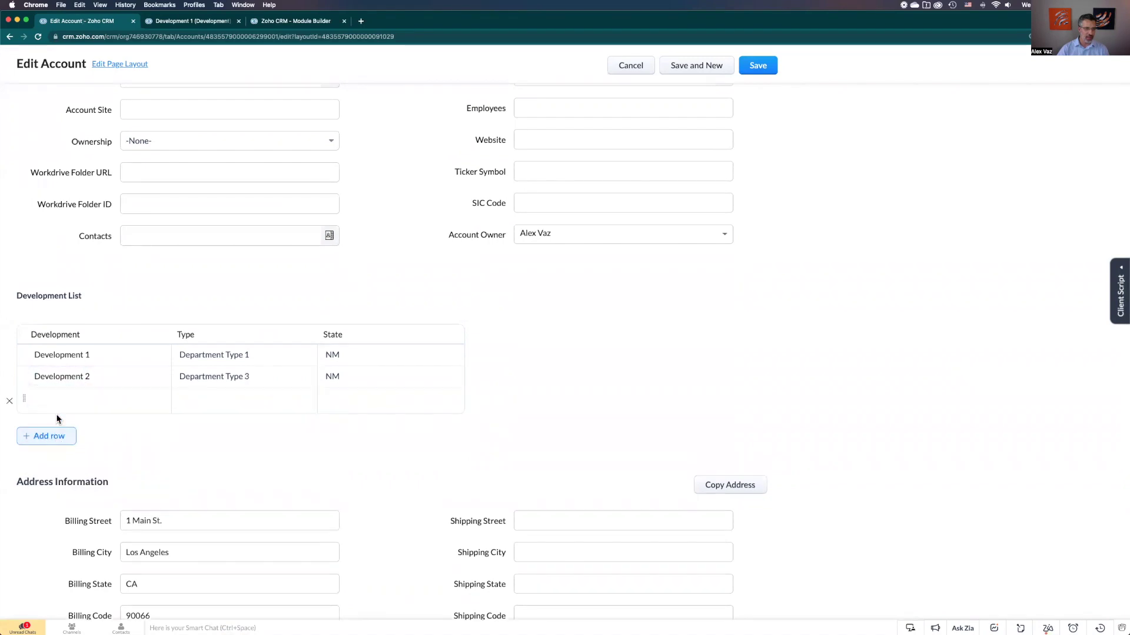
left_click(77, 399)
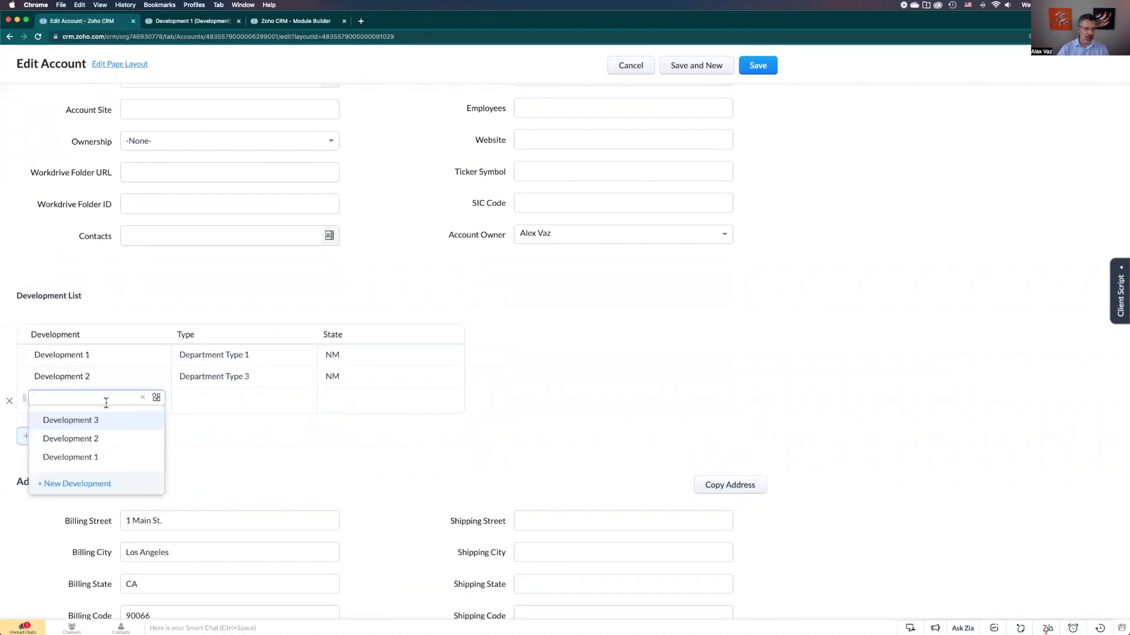
left_click(96, 418)
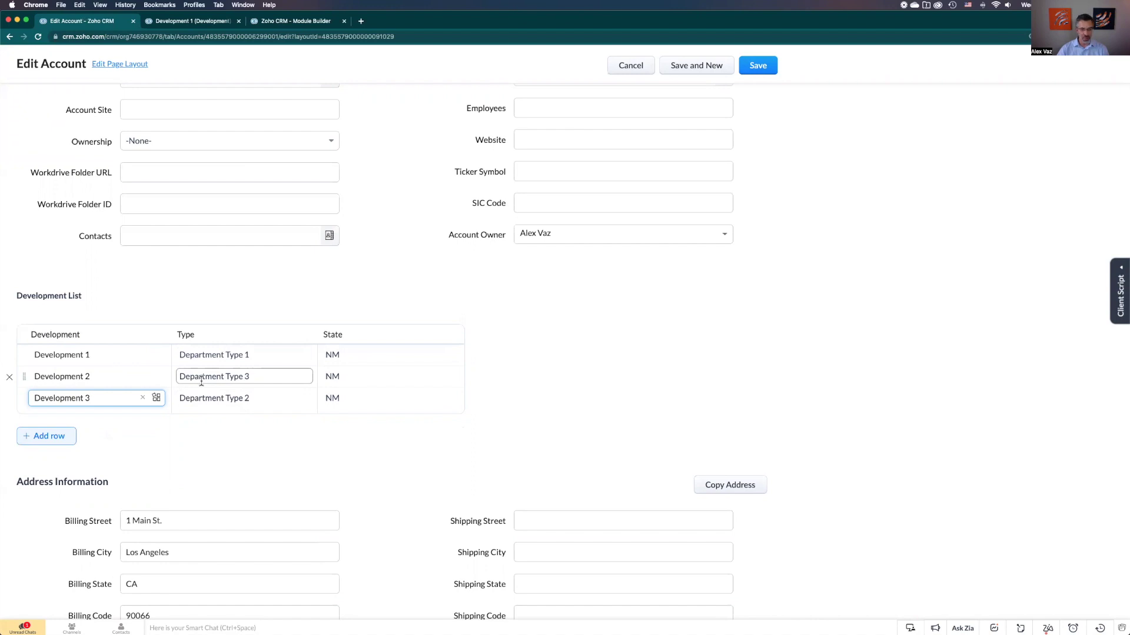
left_click(771, 67)
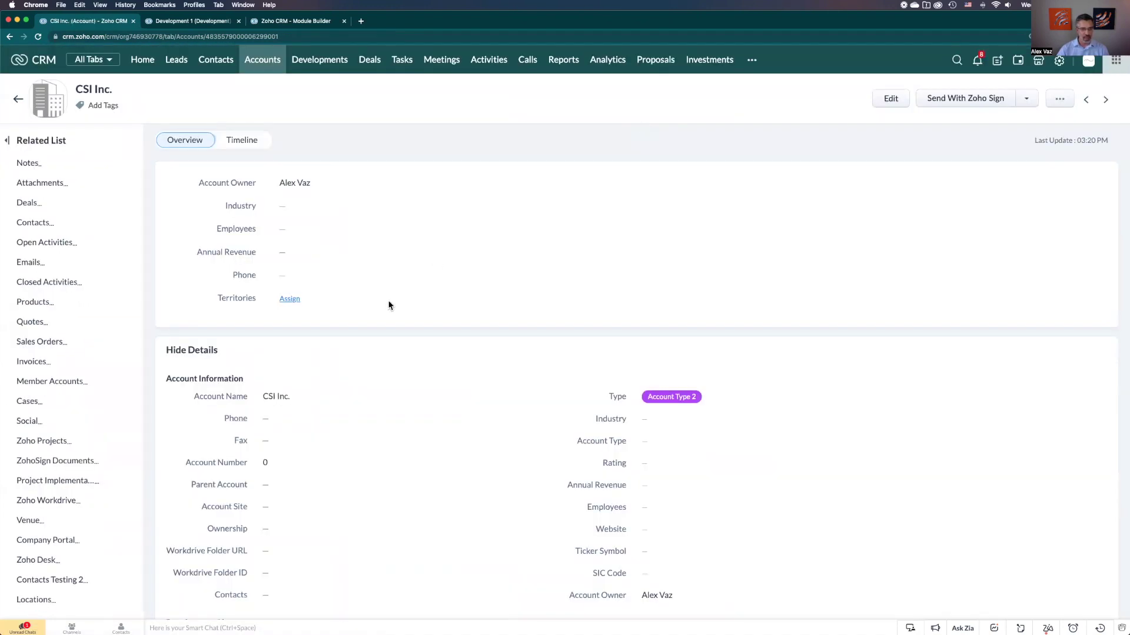
Step: Scroll to CSI Inc.'s Development List and open the Development 1 record
scroll(388, 304, "down", 6)
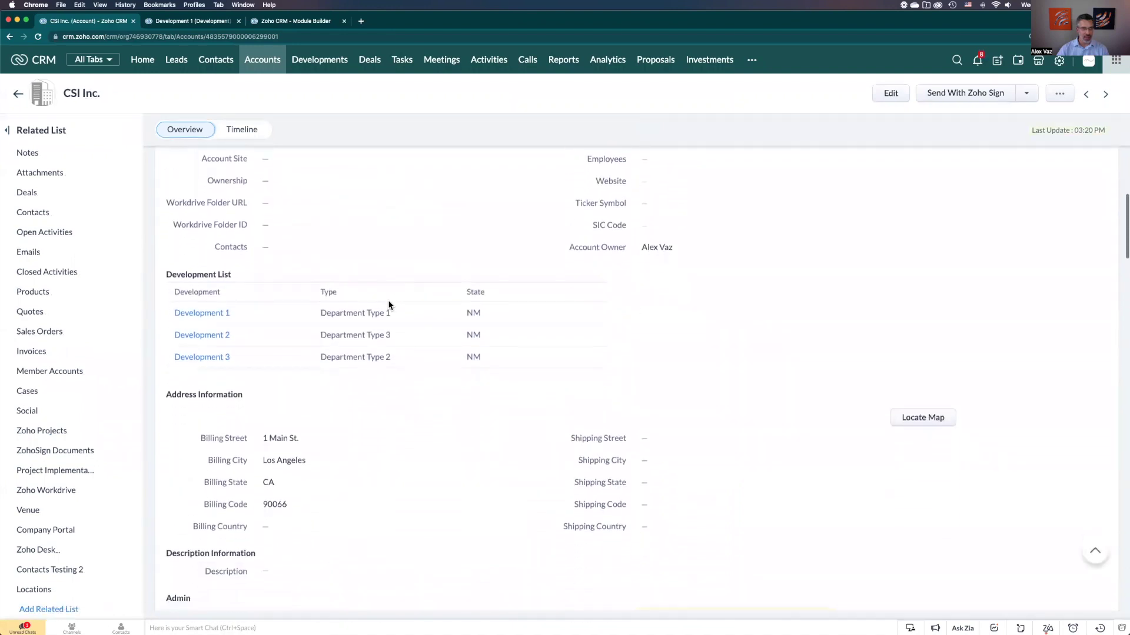
scroll(388, 305, "down", 2)
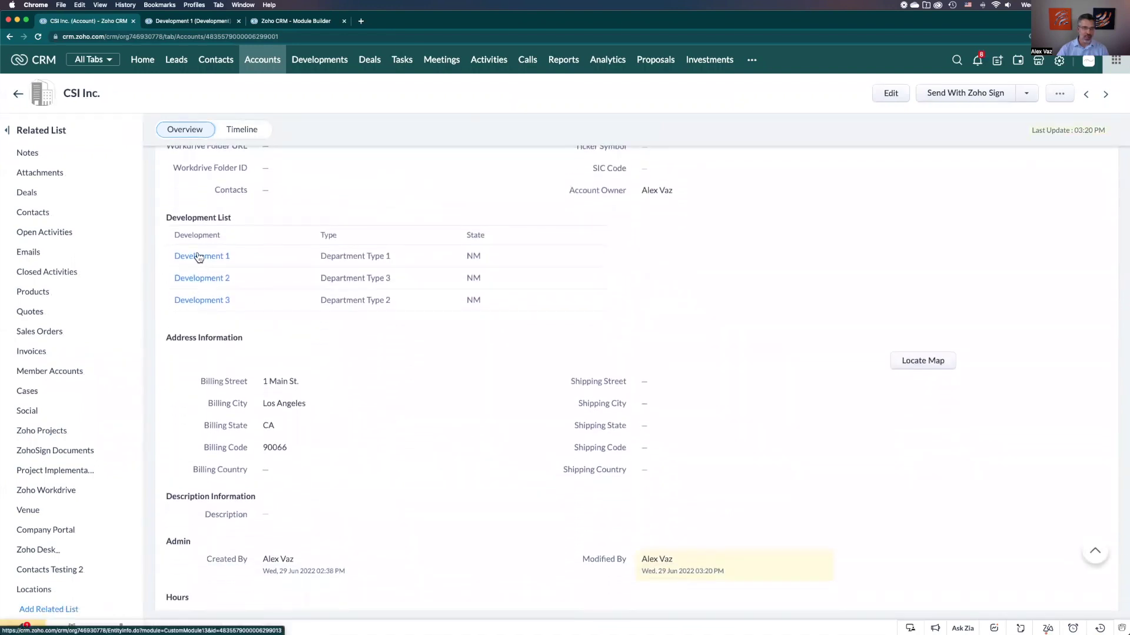
mouse_move(196, 302)
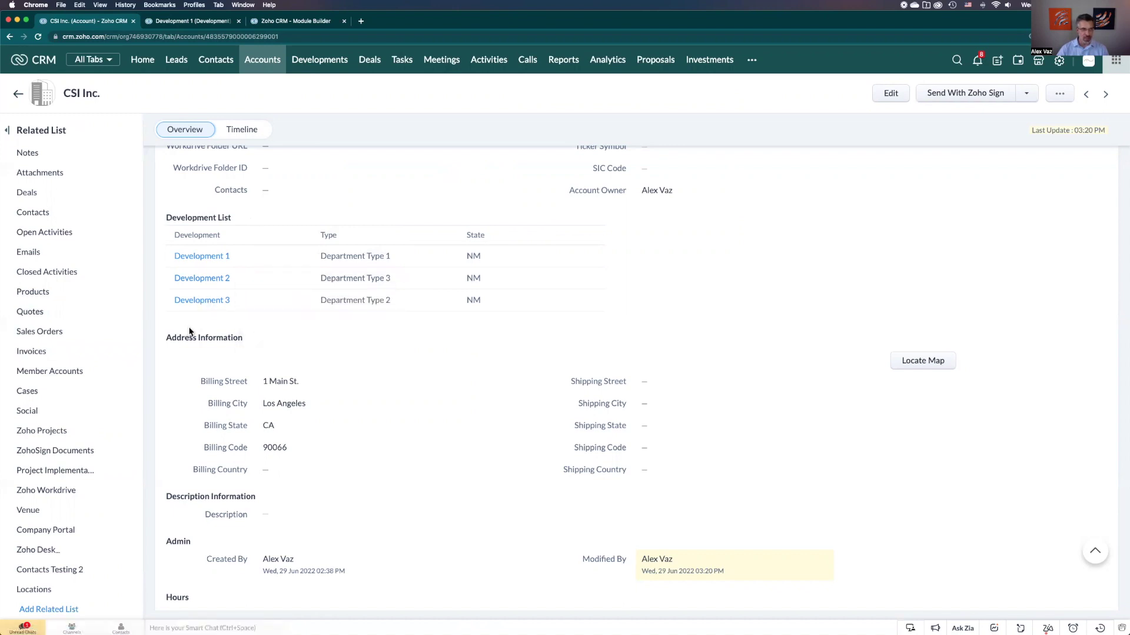
mouse_move(205, 260)
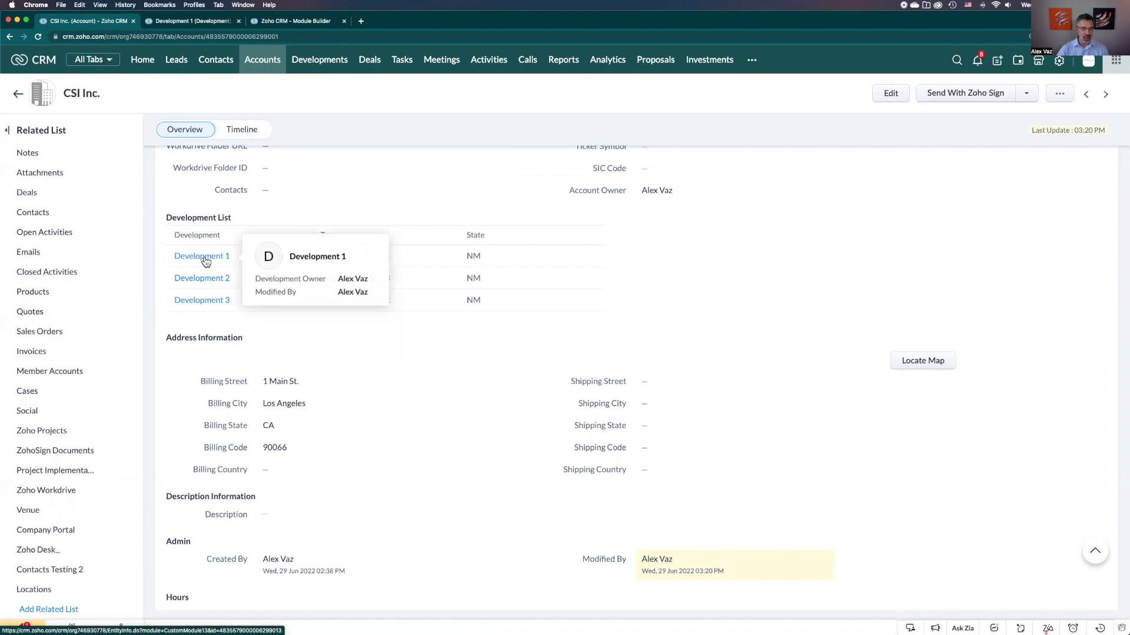
left_click(205, 258)
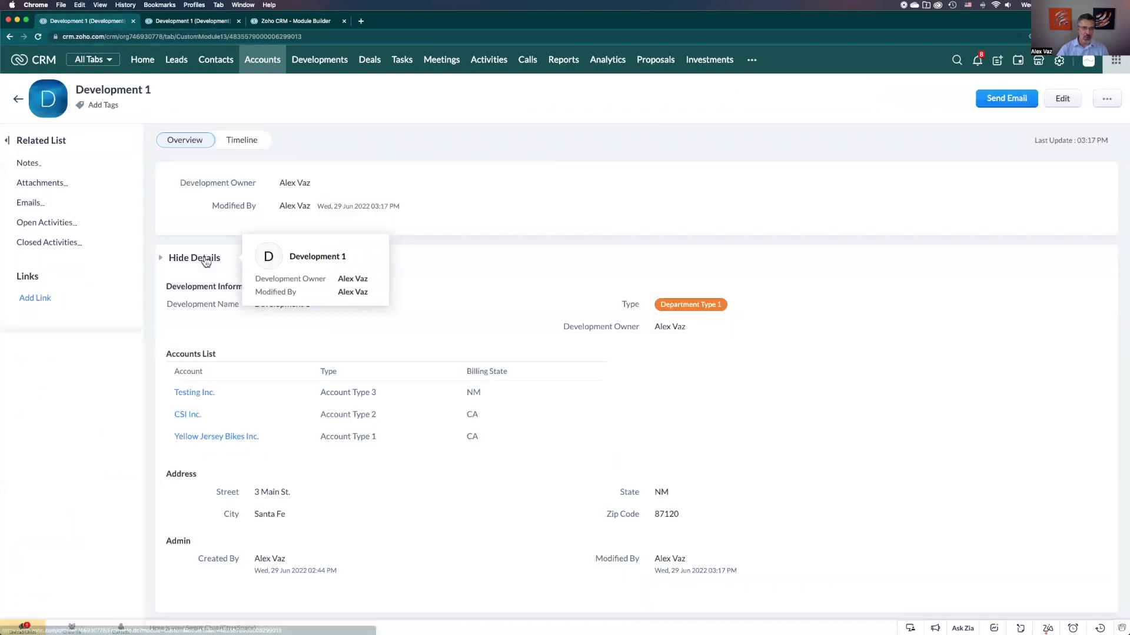